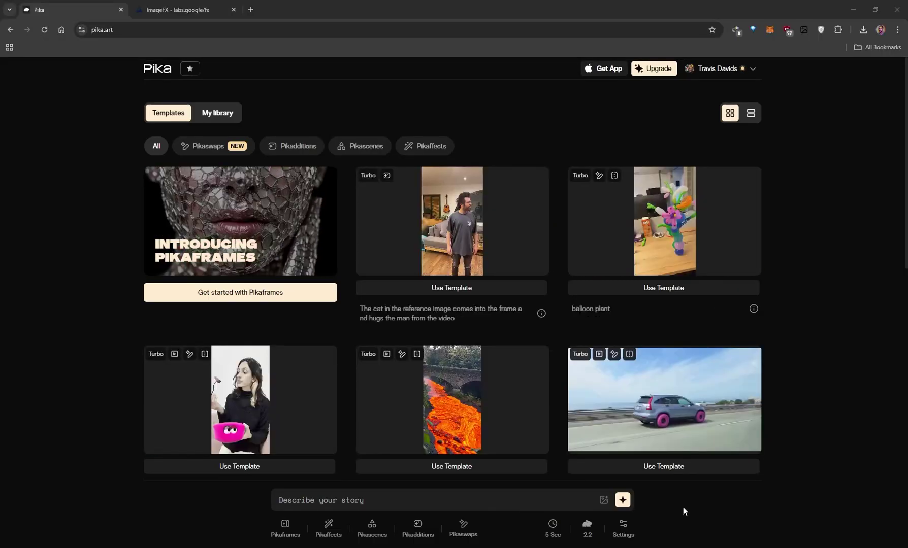
# Review the resolution and aspect ratio settings, the clip durations and the available Pika models
pyautogui.click(623, 528)
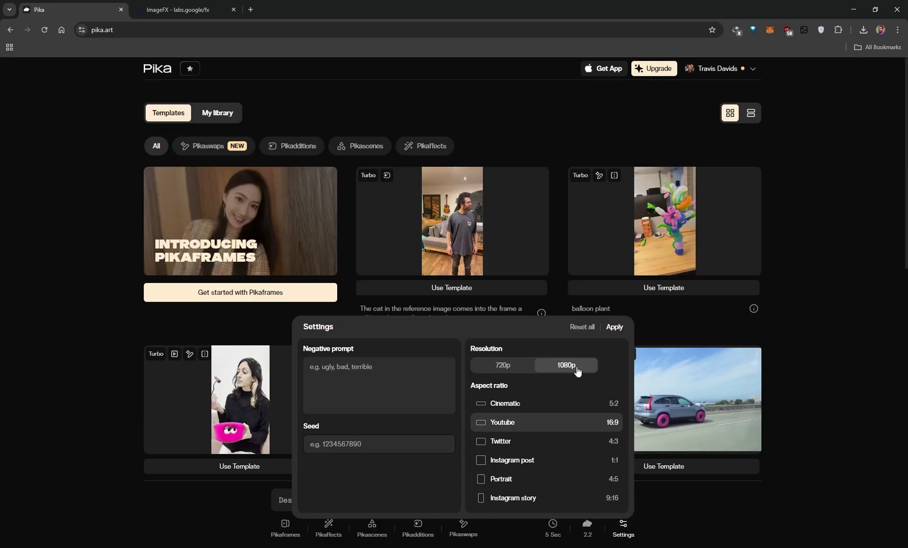
pyautogui.click(689, 511)
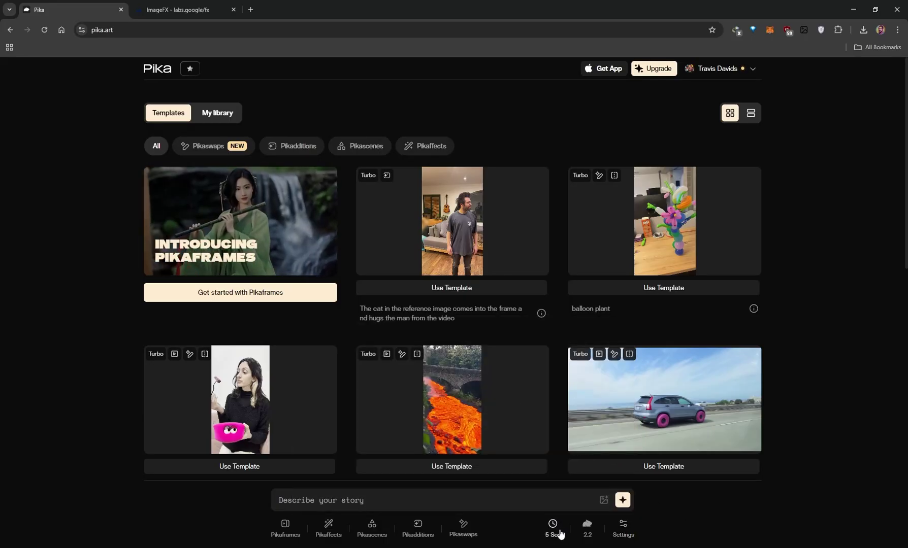
pyautogui.click(554, 528)
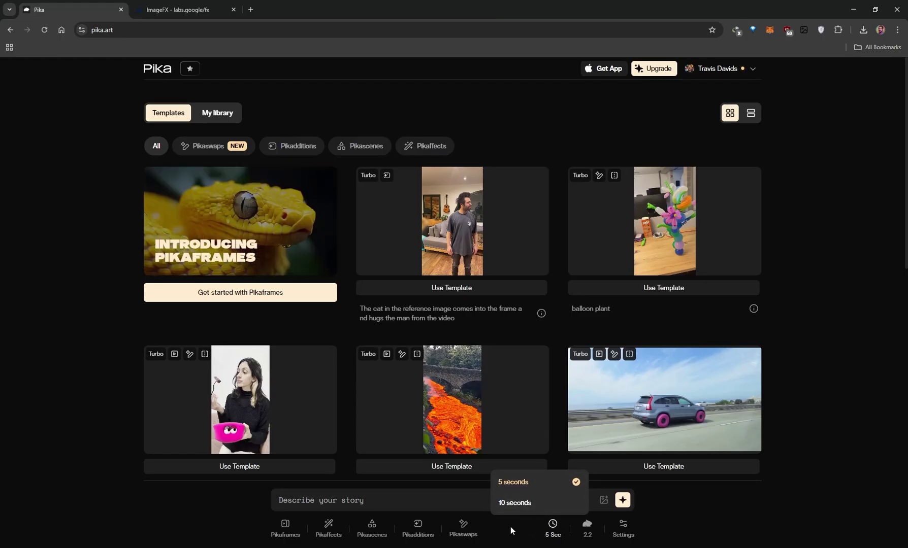
pyautogui.click(405, 499)
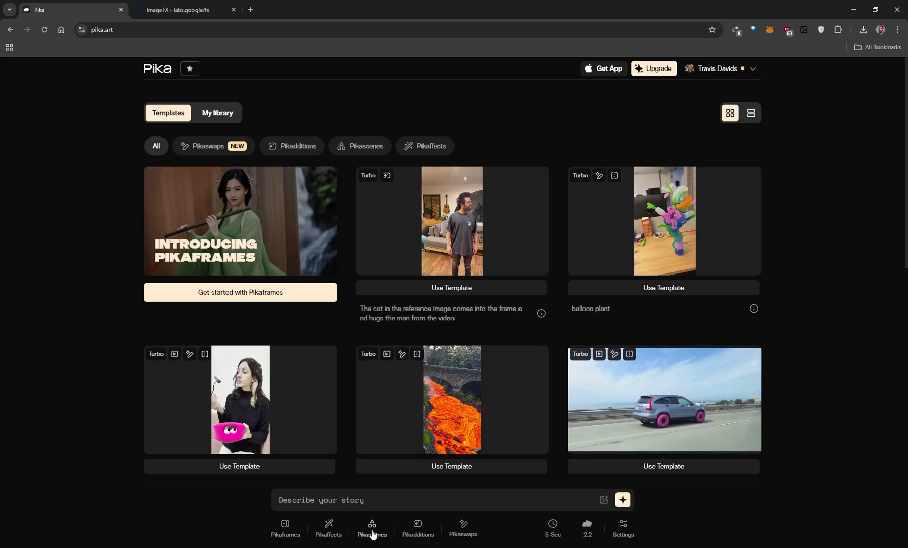
pyautogui.click(588, 532)
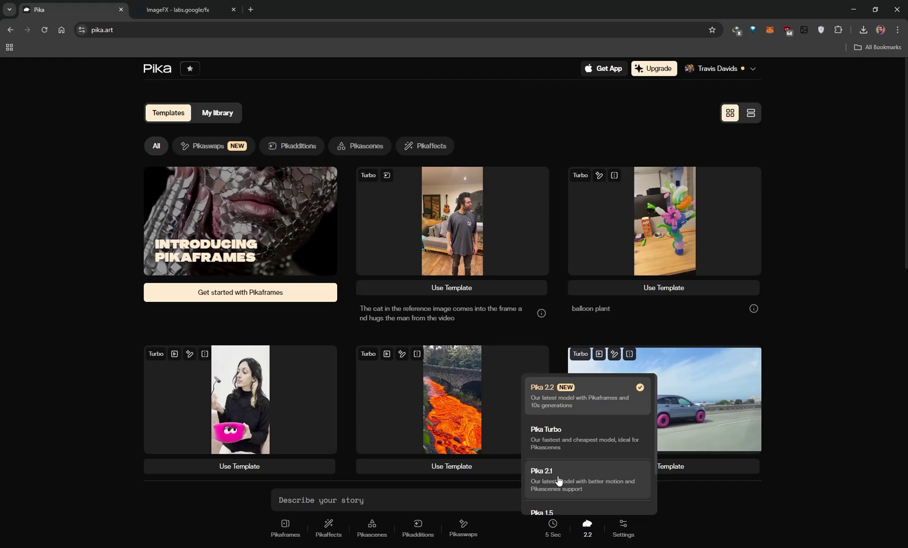
pyautogui.click(384, 503)
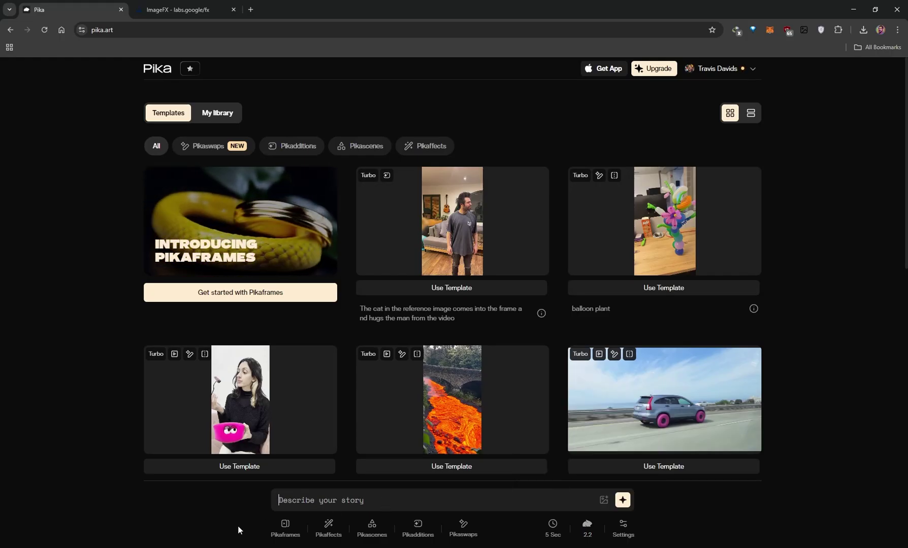
# Start a Pikaframes generation with the plain woman portrait as first frame and the flower-covered woman as last frame
pyautogui.click(286, 530)
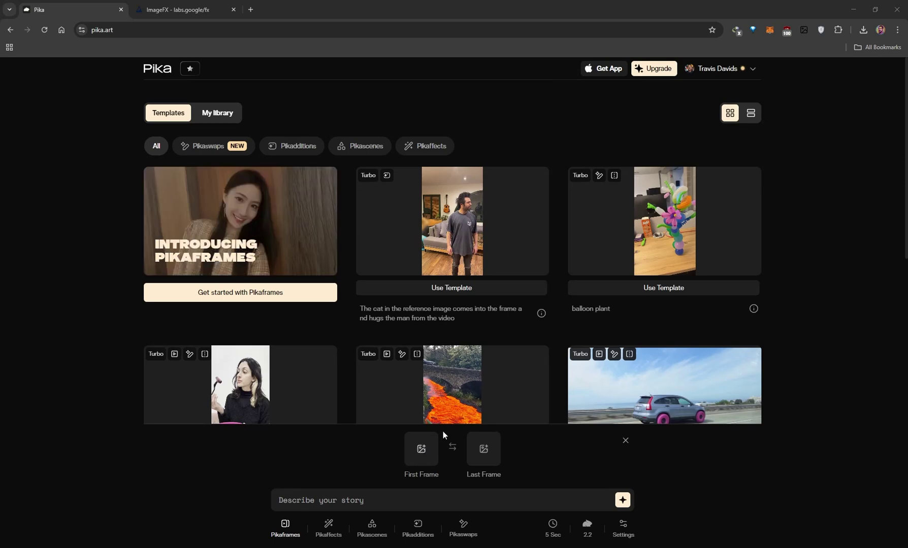
pyautogui.click(384, 498)
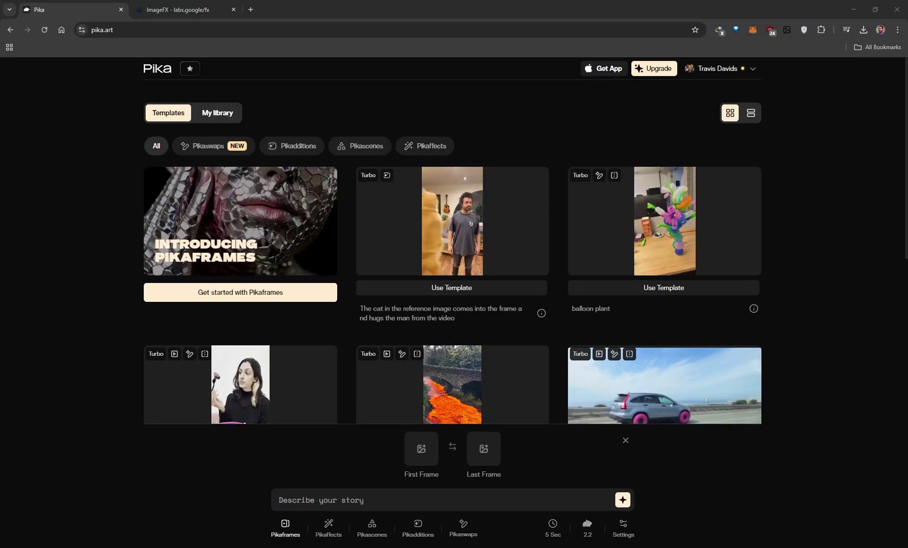
pyautogui.moveTo(295, 406); pyautogui.dragTo(404, 462)
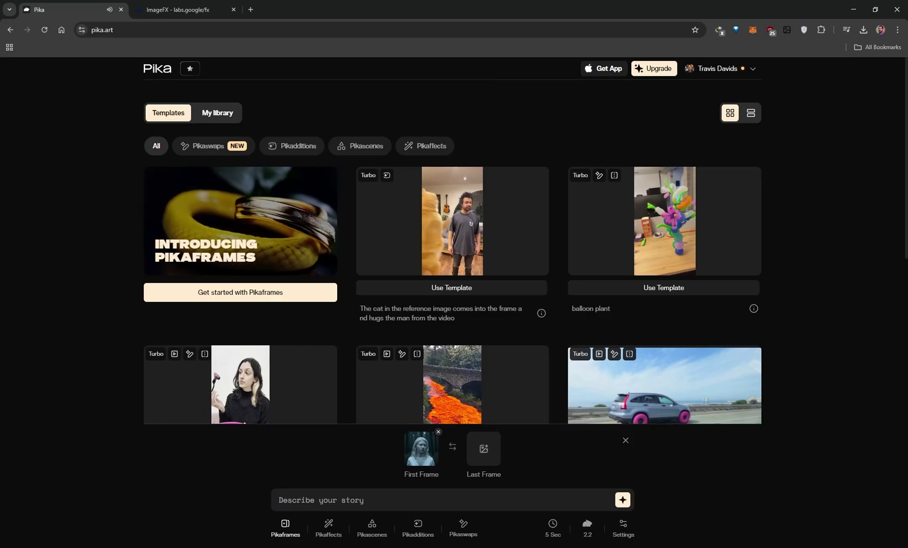
pyautogui.moveTo(296, 537); pyautogui.dragTo(496, 455)
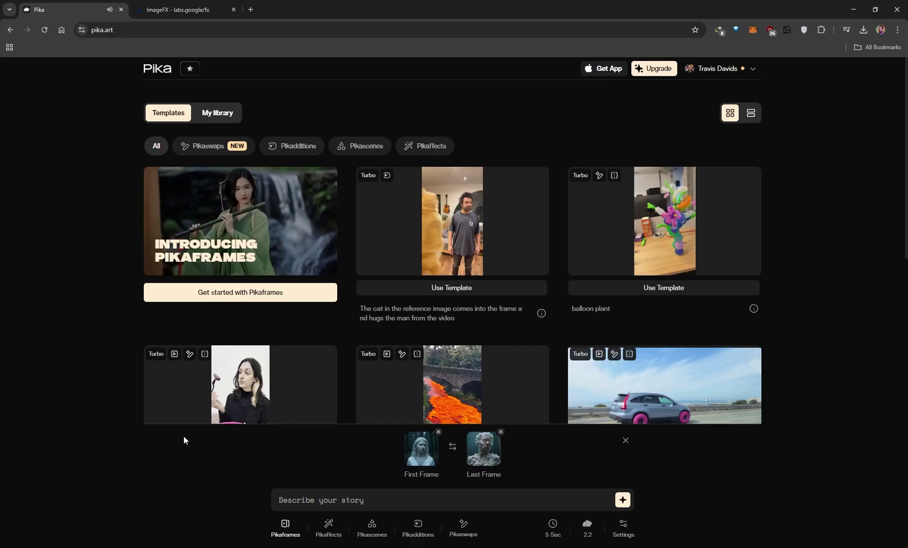
# Switch to ImageFX to examine the albino woman prompt and its flower-covered portraits, and return to Pika
pyautogui.click(178, 9)
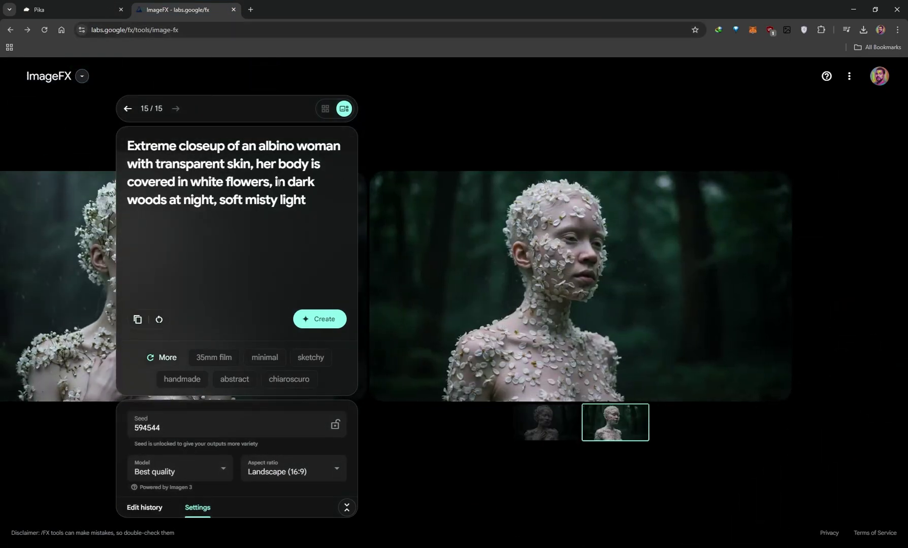
pyautogui.moveTo(479, 241)
pyautogui.moveTo(316, 220); pyautogui.dragTo(40, 124)
pyautogui.moveTo(441, 176); pyautogui.dragTo(644, 234)
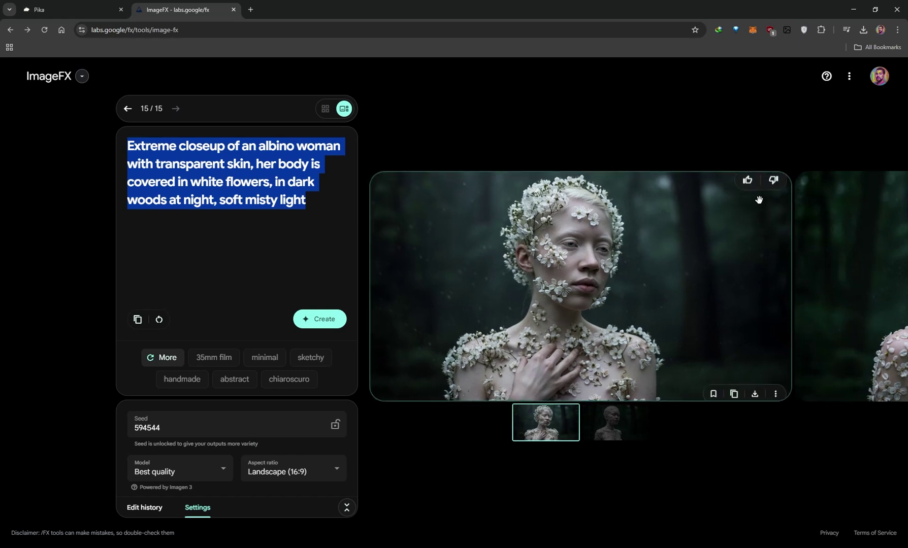
pyautogui.click(106, 9)
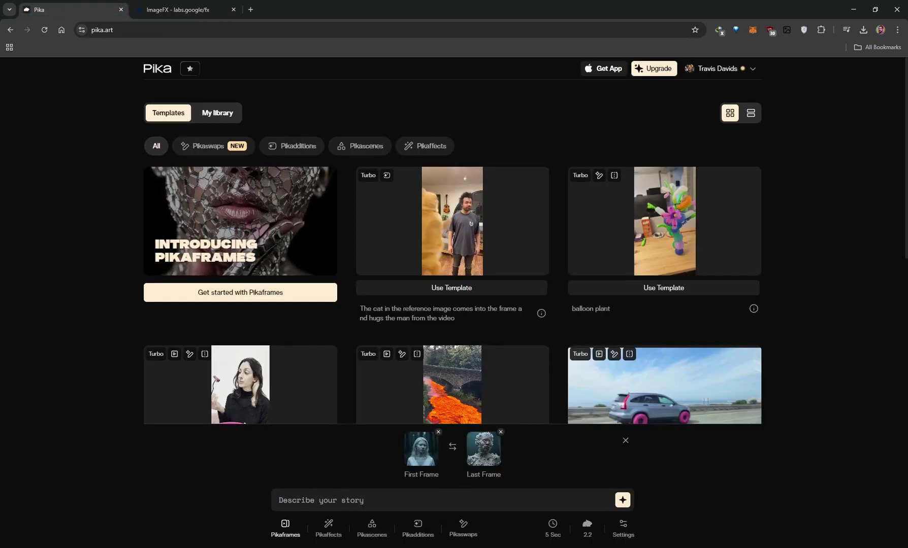
# Enter the prompt "Smooth seamless transition, a woman in a forest, suddenly white flowers start growing from her skin."
pyautogui.scroll(-1, 452, 254)
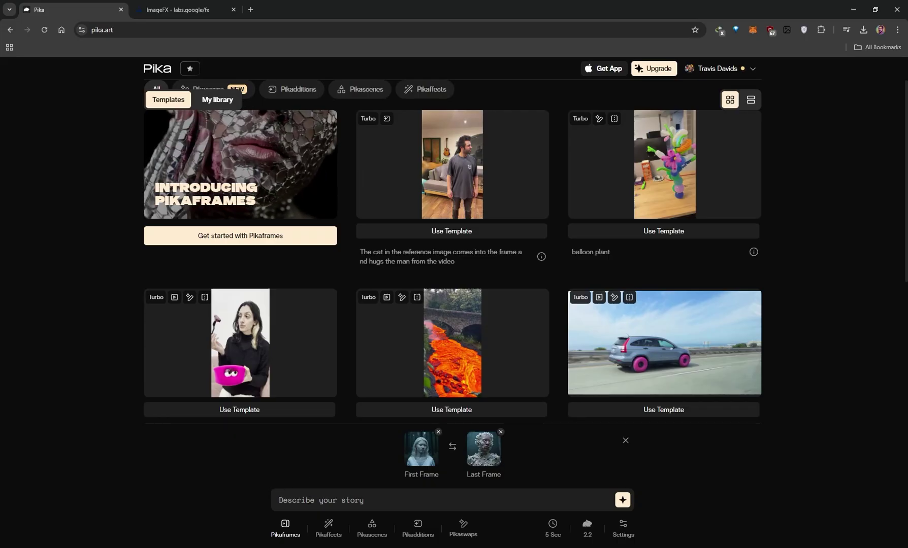
pyautogui.write('Smooth seamless transition, a woman in a forest, suddenly white flowers start growing from her skin.')
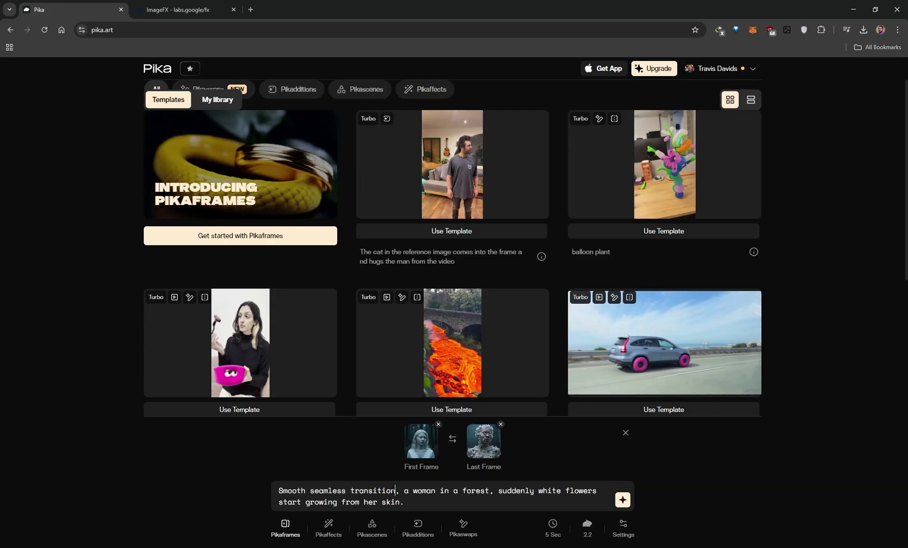
pyautogui.moveTo(395, 490); pyautogui.dragTo(277, 492)
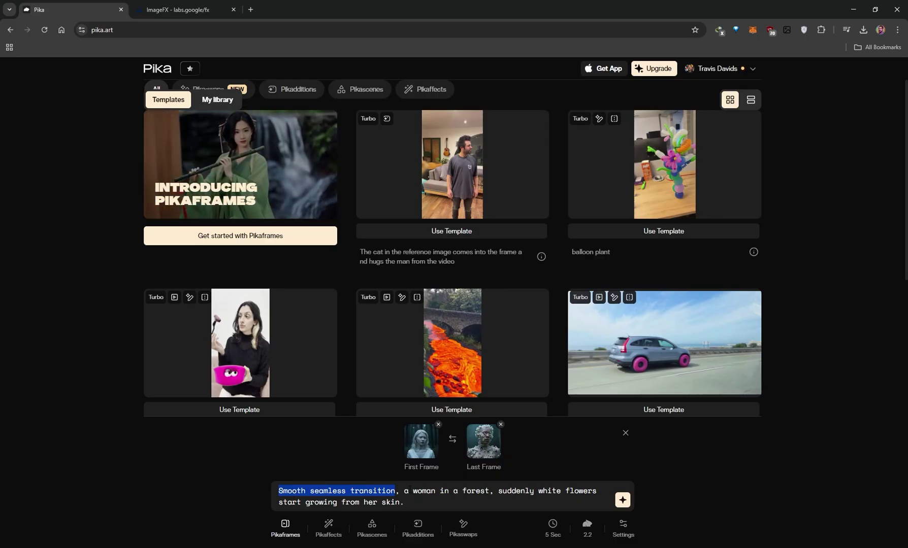
pyautogui.moveTo(404, 491); pyautogui.dragTo(425, 501)
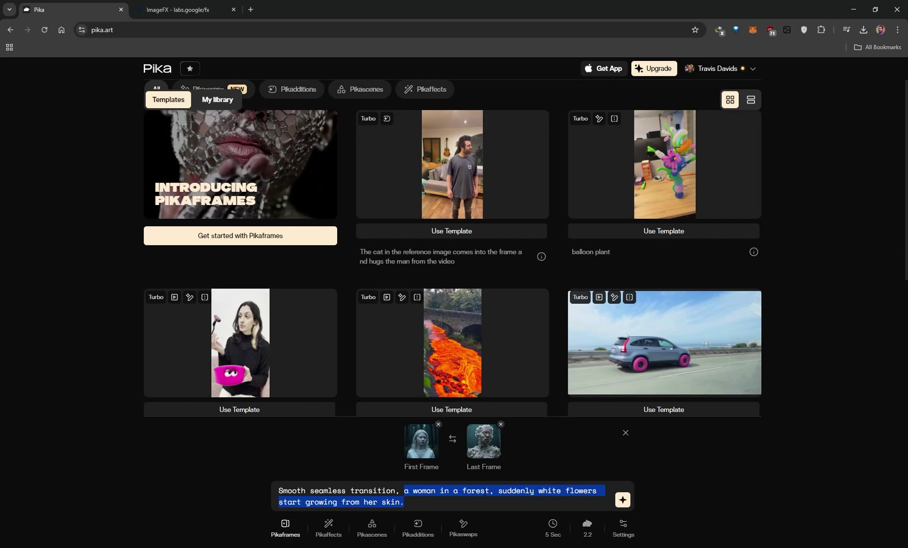
pyautogui.click(399, 490)
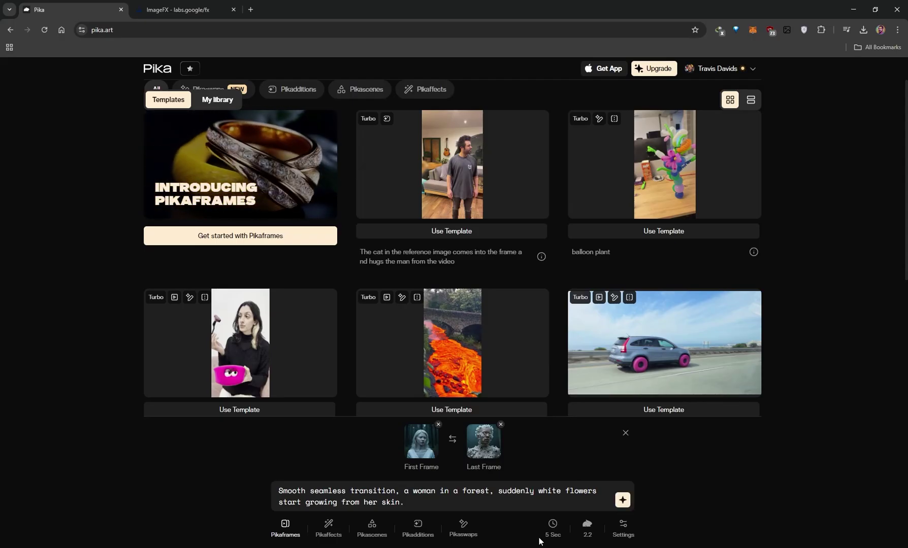
# Check the Pikaframes durations from 1 to 10 seconds, keep 5 seconds, and generate the transition video
pyautogui.click(553, 531)
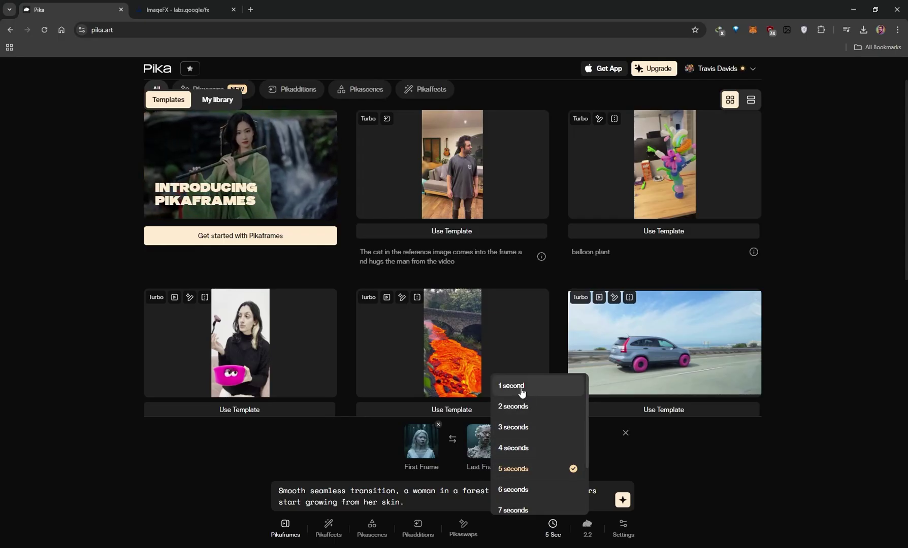
pyautogui.scroll(-2, 523, 487)
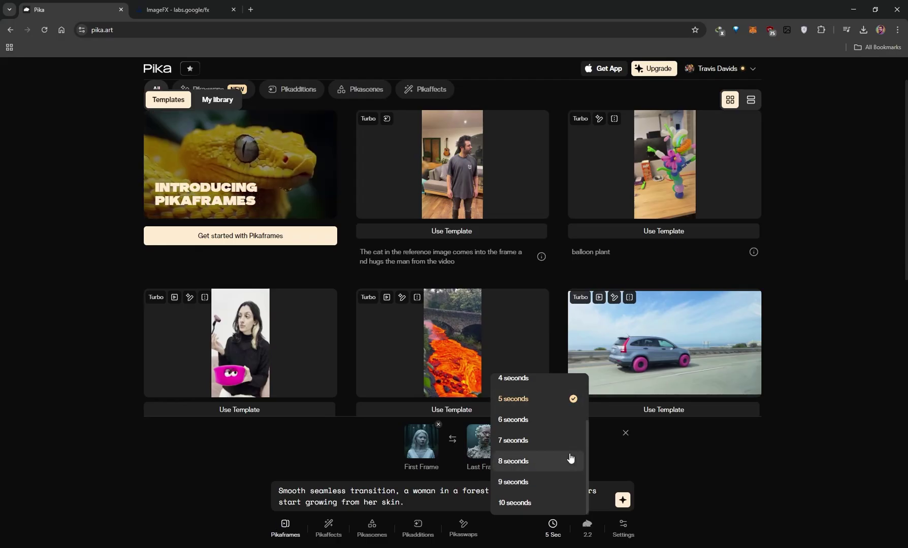
pyautogui.scroll(2, 567, 459)
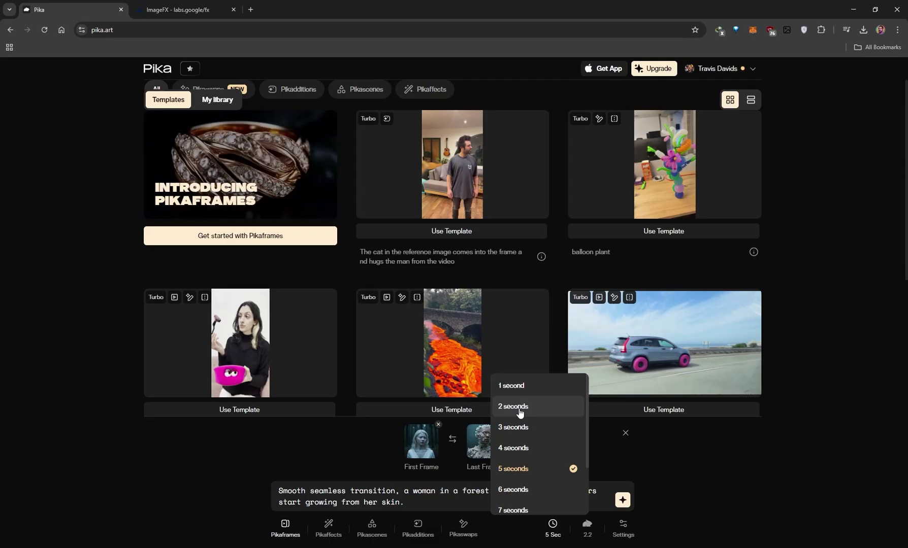
pyautogui.scroll(-2, 528, 449)
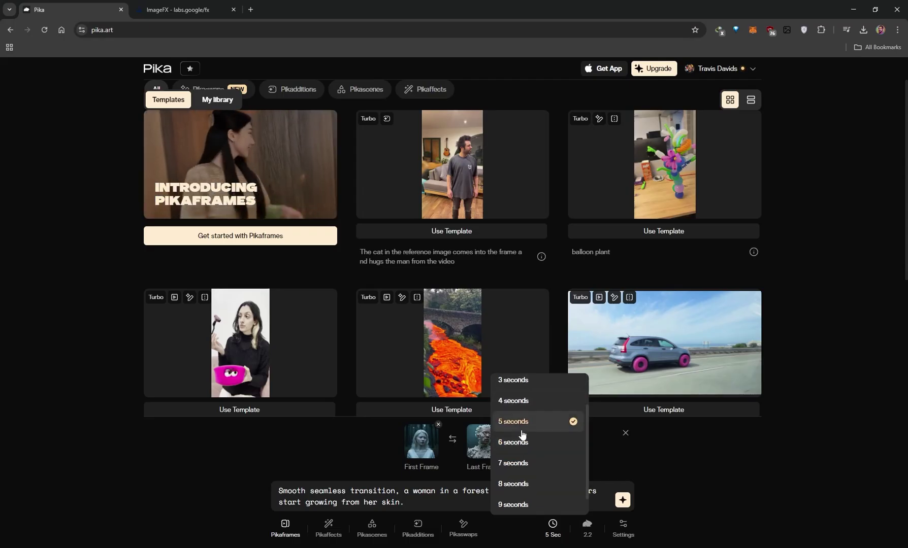
pyautogui.scroll(-3, 534, 447)
pyautogui.click(624, 486)
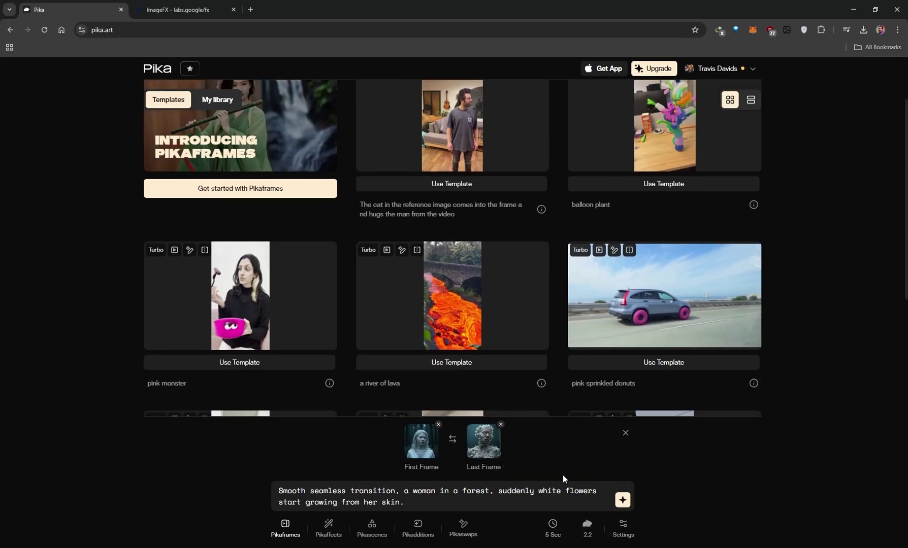
pyautogui.click(624, 501)
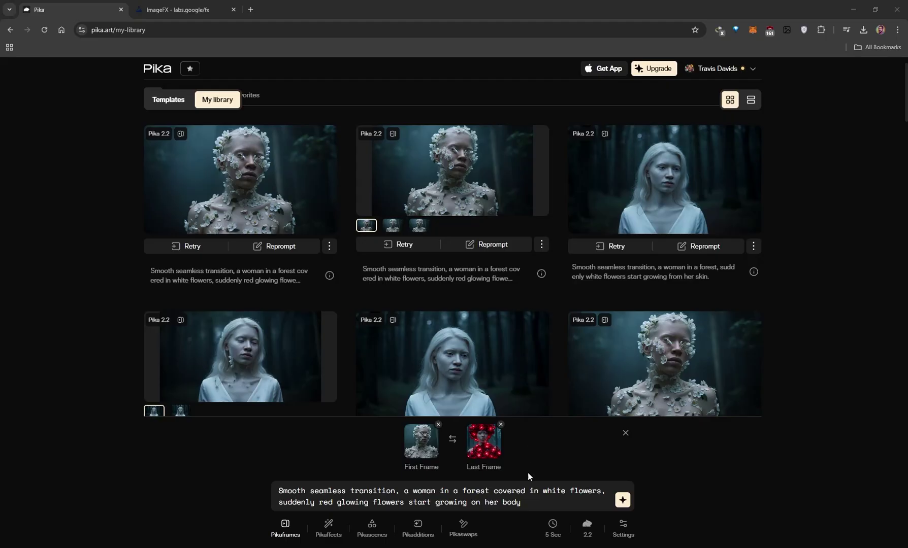
# Review the red glowing flowers prompt and view the newest library video in full screen
pyautogui.moveTo(515, 511); pyautogui.dragTo(252, 492)
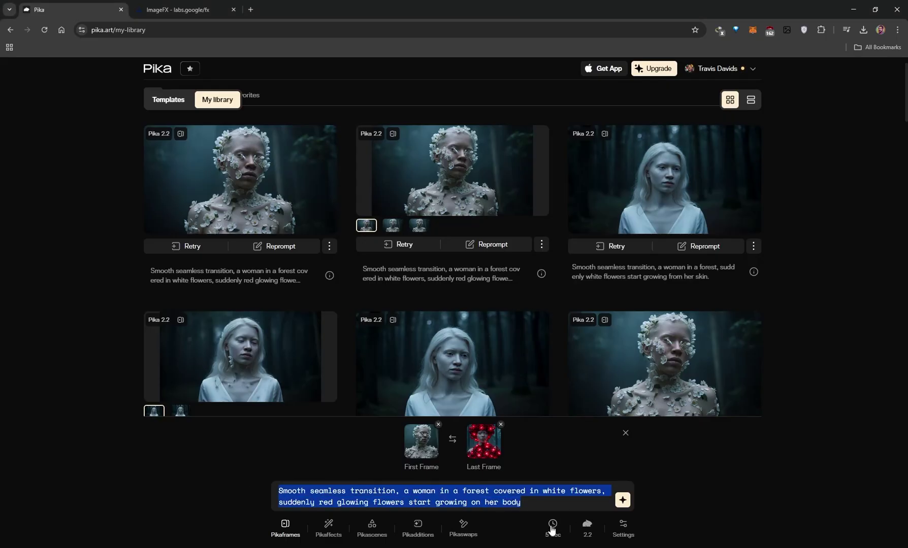
pyautogui.click(327, 224)
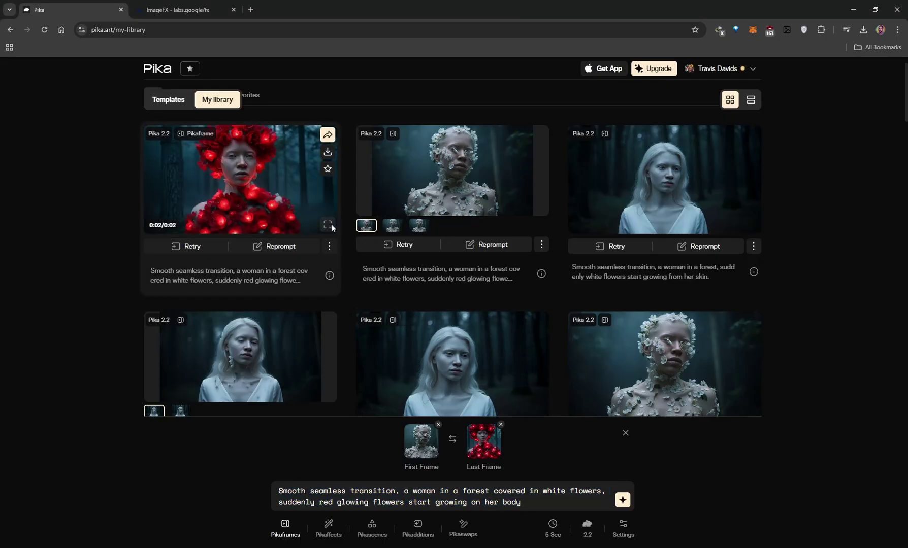
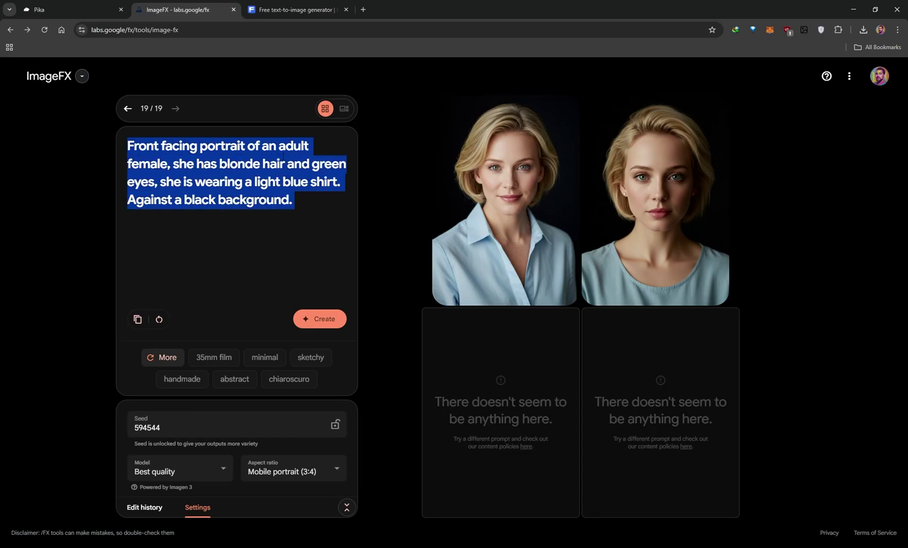
# Review the blonde woman portrait prompt in ImageFX, and switch to Freepik's image generator to examine its model options
pyautogui.click(284, 148)
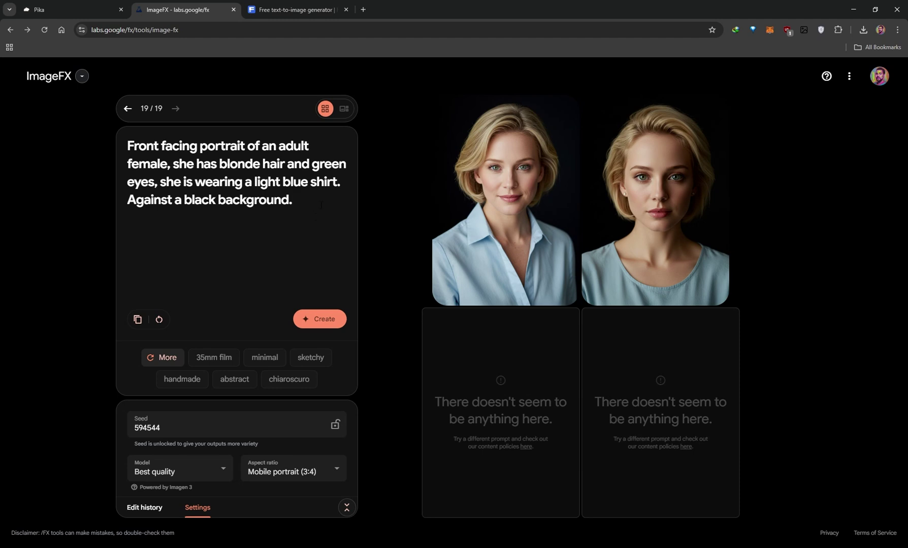
pyautogui.click(275, 11)
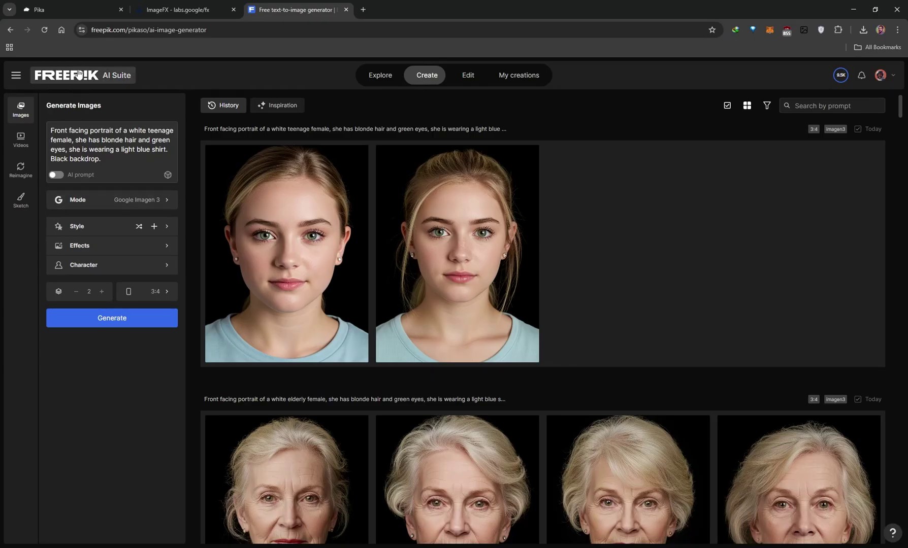
pyautogui.click(152, 204)
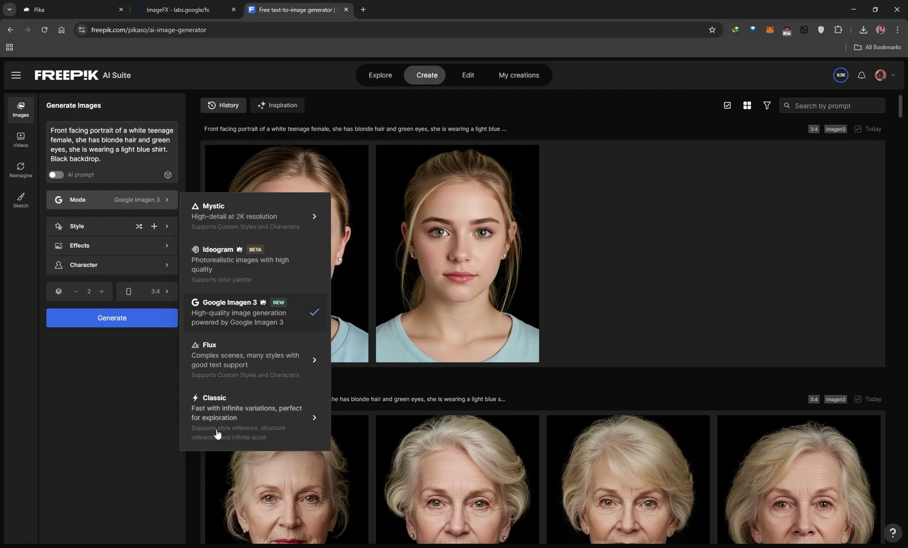
pyautogui.click(625, 255)
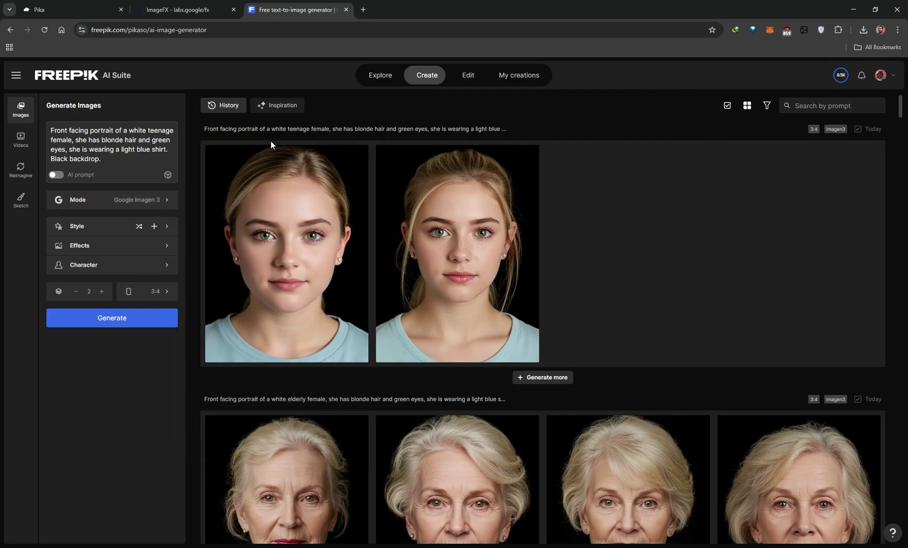
# Examine the teenage, elderly and toddler portraits in the Freepik generation history, and switch back to Pika
pyautogui.moveTo(290, 158)
pyautogui.scroll(-5, 300, 211)
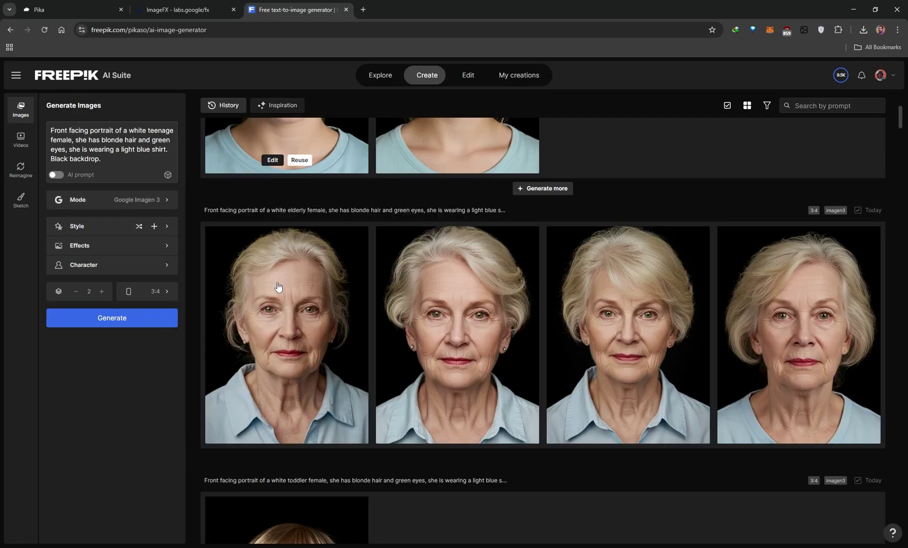
pyautogui.moveTo(235, 388)
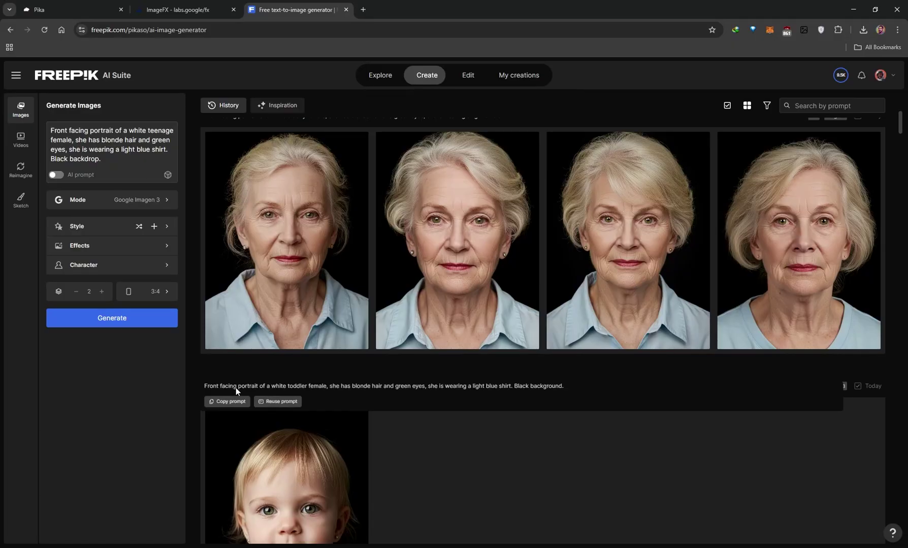
pyautogui.moveTo(228, 230)
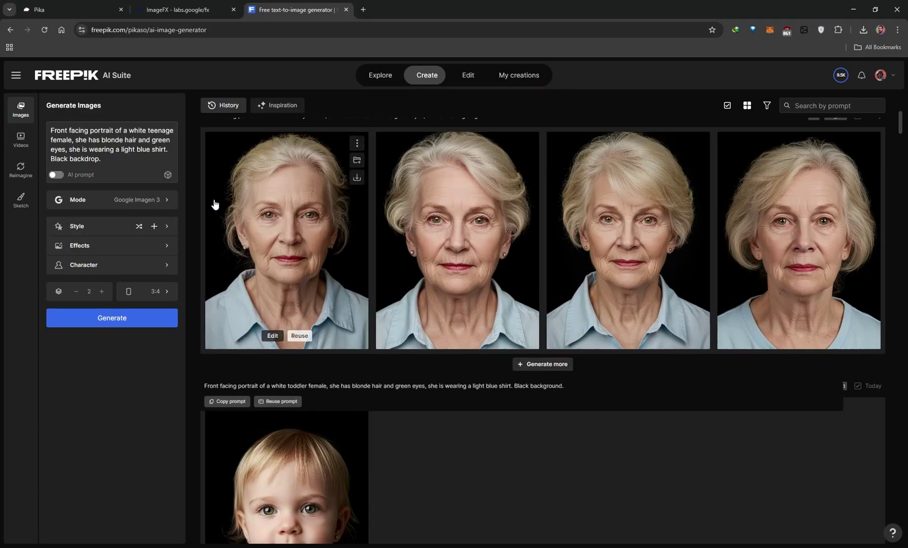
pyautogui.click(97, 4)
pyautogui.click(303, 454)
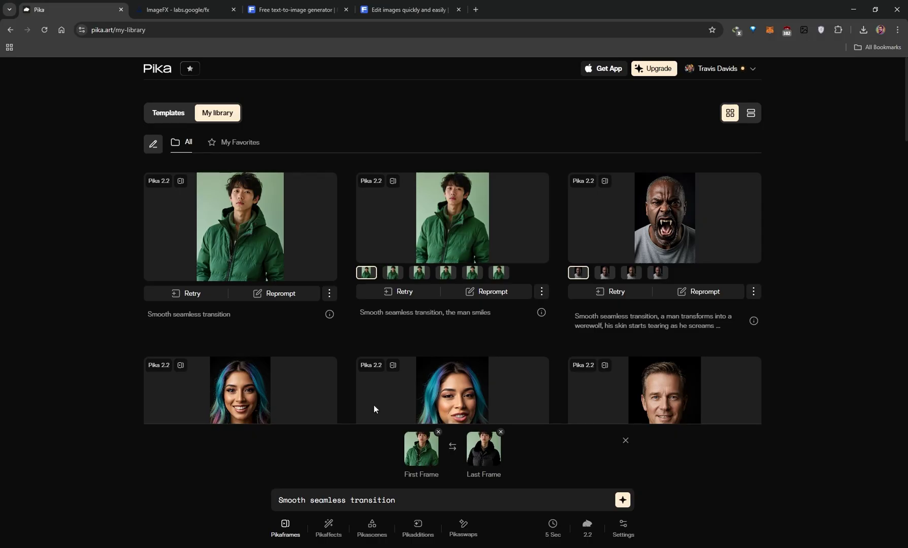
# View the green jacket transition in full screen, and upload the green jacket portrait to Freepik's Retouch tool
pyautogui.click(328, 272)
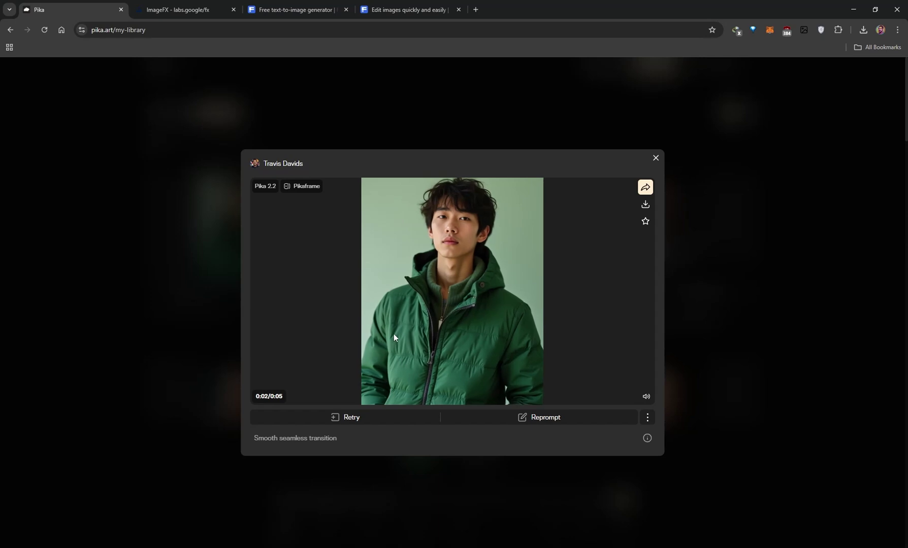
pyautogui.click(379, 8)
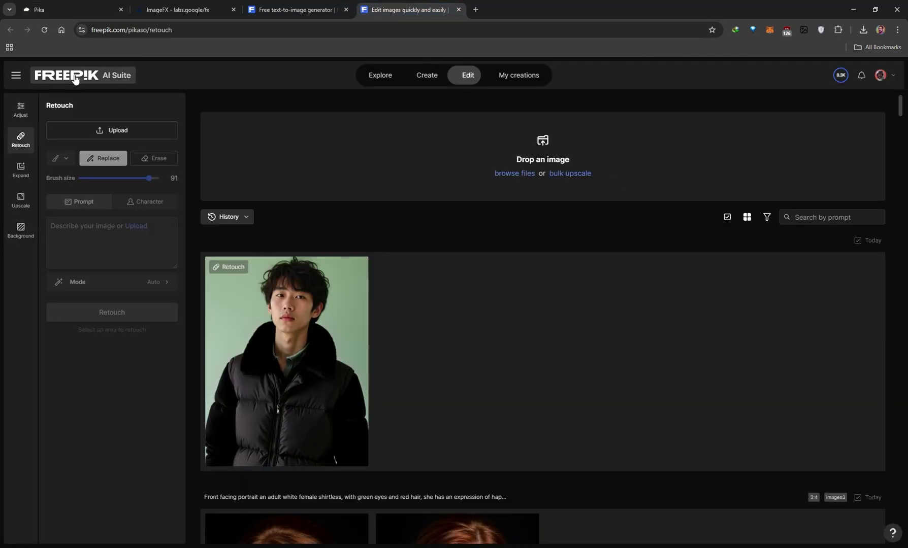
pyautogui.click(17, 78)
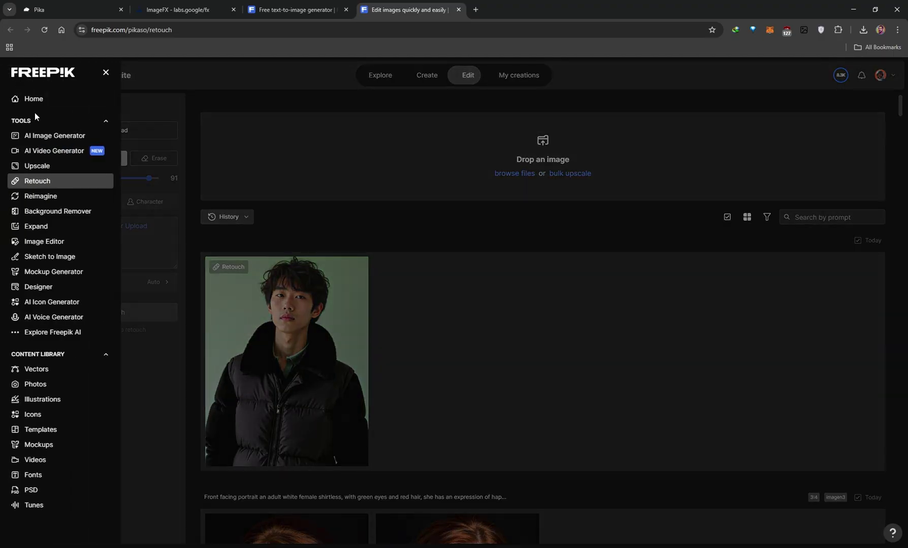
pyautogui.click(178, 286)
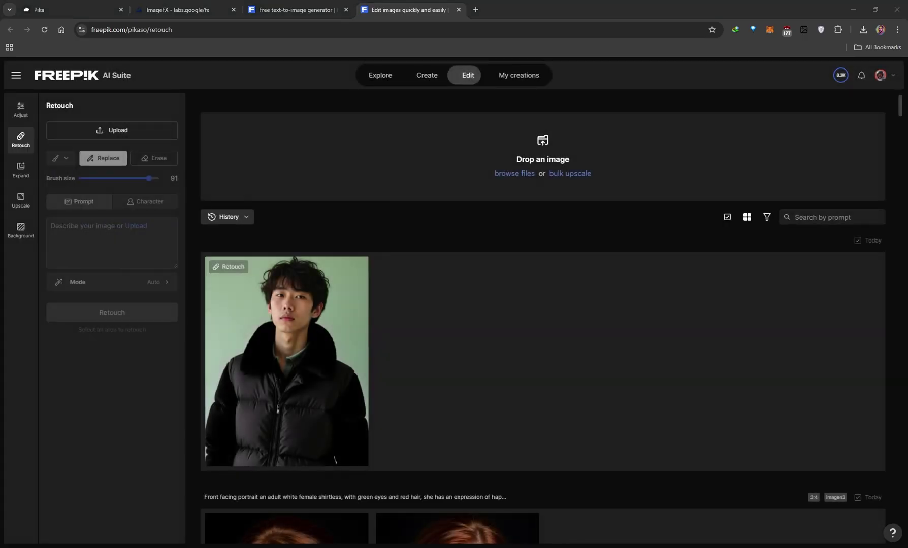
pyautogui.moveTo(5, 238); pyautogui.dragTo(335, 231)
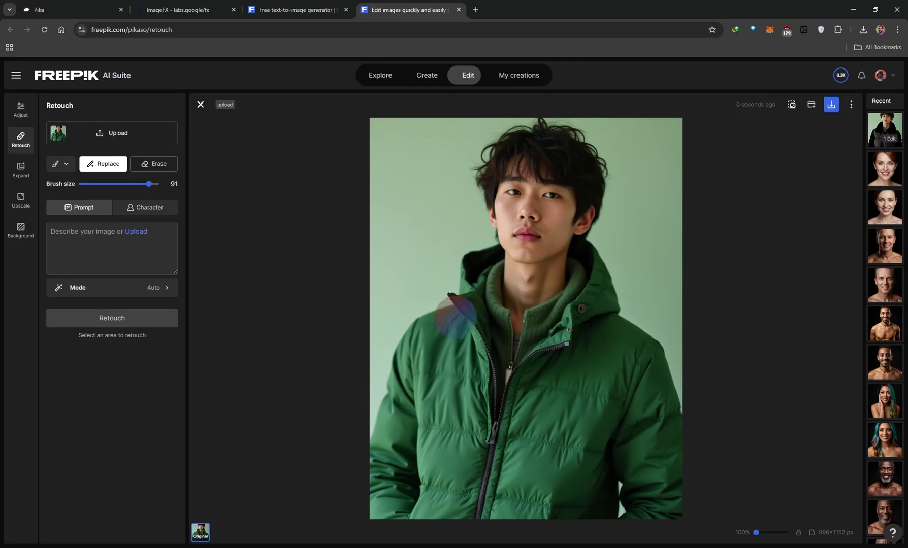
# Mask the man's whole green jacket and generate replacements from the prompt "A blue puffer jacket"
pyautogui.moveTo(450, 298)
pyautogui.mouseDown()
pyautogui.moveTo(487, 361)
pyautogui.moveTo(486, 444)
pyautogui.moveTo(464, 517)
pyautogui.moveTo(453, 422)
pyautogui.moveTo(403, 518)
pyautogui.moveTo(430, 484)
pyautogui.moveTo(421, 515)
pyautogui.moveTo(404, 485)
pyautogui.moveTo(385, 514)
pyautogui.moveTo(389, 444)
pyautogui.moveTo(431, 335)
pyautogui.mouseUp()
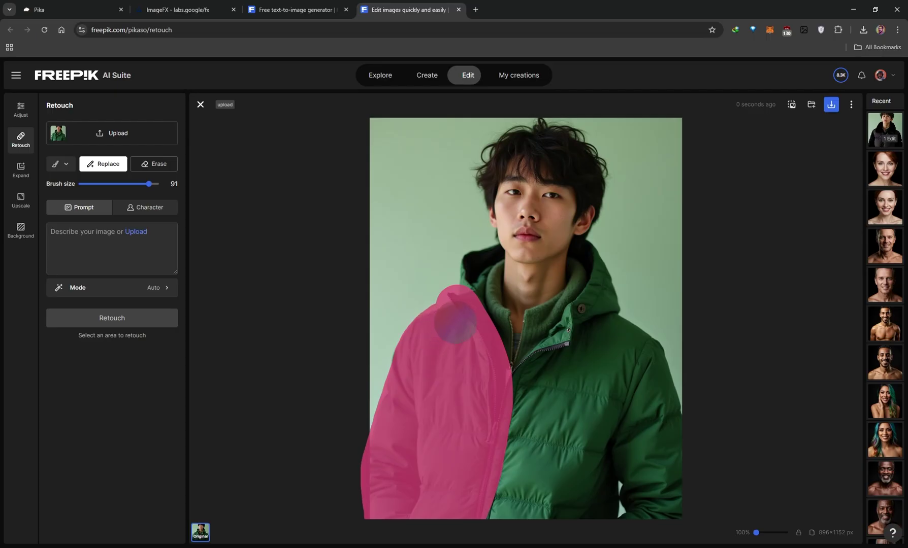
pyautogui.moveTo(485, 260)
pyautogui.mouseDown()
pyautogui.moveTo(478, 285)
pyautogui.moveTo(493, 326)
pyautogui.moveTo(510, 504)
pyautogui.moveTo(490, 508)
pyautogui.moveTo(554, 466)
pyautogui.moveTo(566, 493)
pyautogui.moveTo(544, 501)
pyautogui.moveTo(580, 388)
pyautogui.moveTo(551, 385)
pyautogui.moveTo(552, 459)
pyautogui.moveTo(533, 365)
pyautogui.moveTo(538, 329)
pyautogui.moveTo(578, 293)
pyautogui.moveTo(583, 258)
pyautogui.moveTo(599, 299)
pyautogui.moveTo(556, 349)
pyautogui.moveTo(595, 340)
pyautogui.moveTo(618, 455)
pyautogui.moveTo(599, 511)
pyautogui.moveTo(631, 451)
pyautogui.moveTo(641, 500)
pyautogui.moveTo(633, 517)
pyautogui.moveTo(677, 513)
pyautogui.moveTo(673, 456)
pyautogui.moveTo(648, 369)
pyautogui.moveTo(646, 403)
pyautogui.moveTo(653, 421)
pyautogui.moveTo(655, 378)
pyautogui.moveTo(612, 329)
pyautogui.mouseUp()
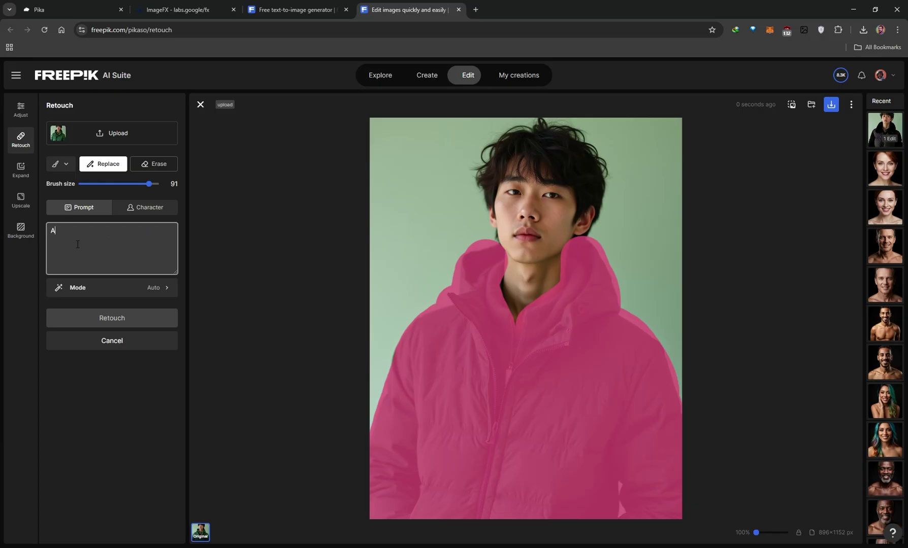
pyautogui.write('blue puffer jacket')
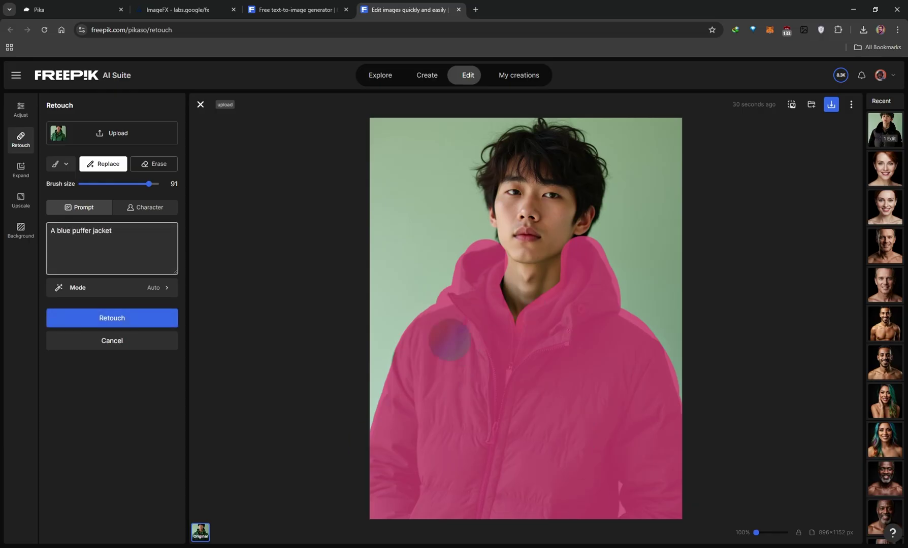
pyautogui.click(109, 319)
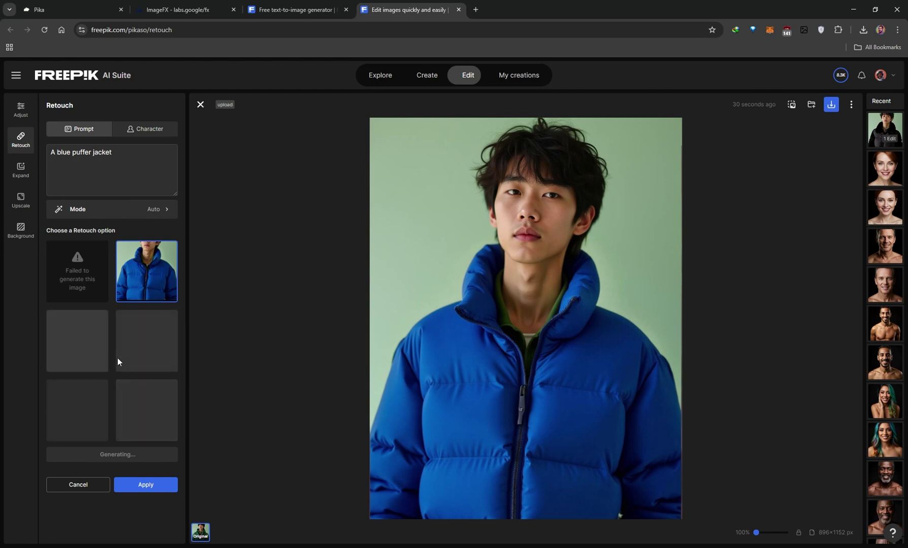
# Compare the generated blue jackets and apply the dark blue one with the open high collar
pyautogui.click(149, 418)
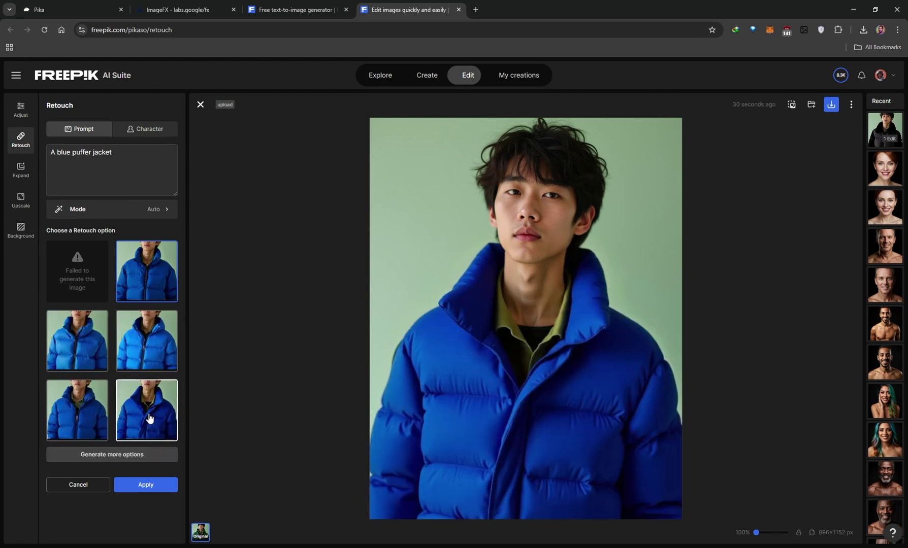
pyautogui.click(147, 364)
pyautogui.click(98, 362)
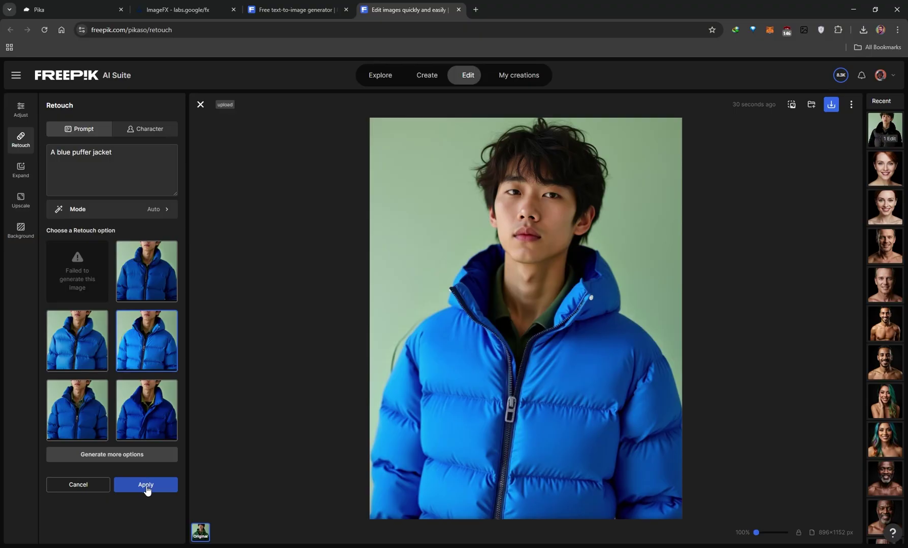
pyautogui.click(152, 419)
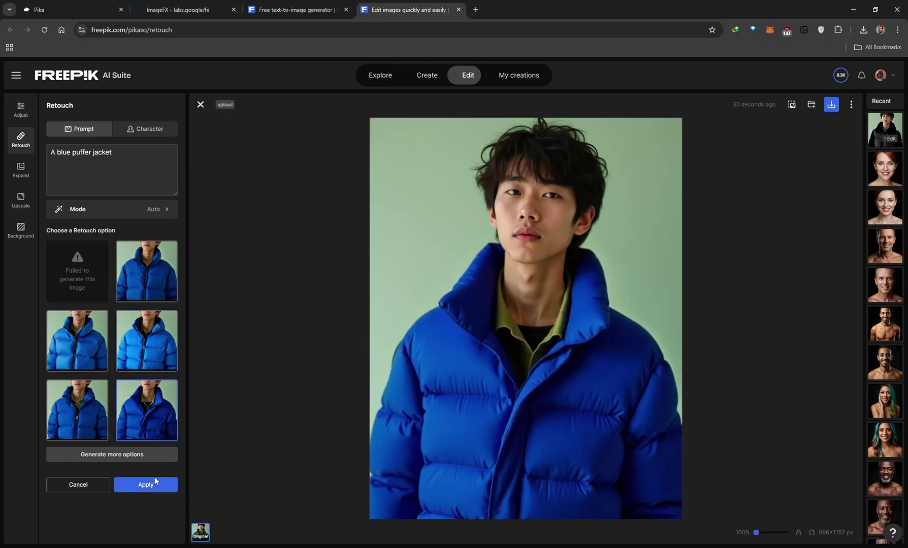
pyautogui.click(155, 478)
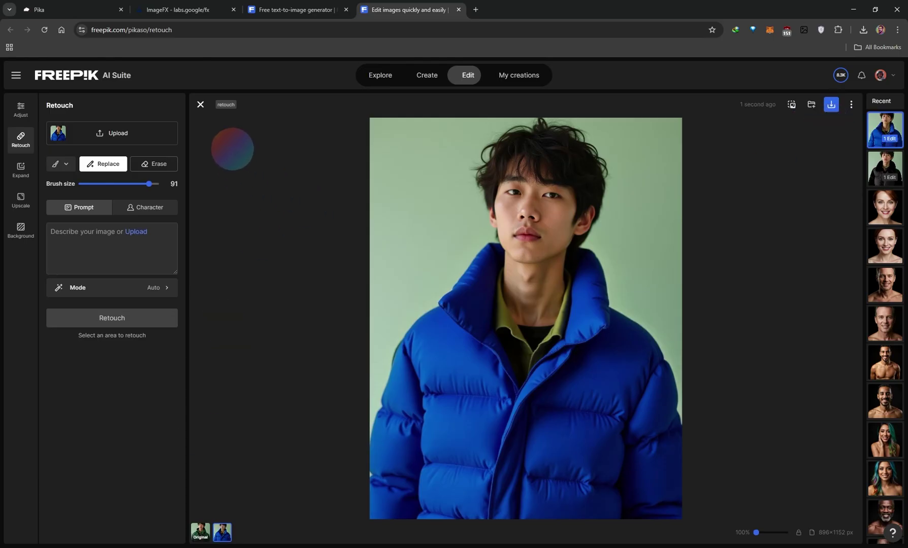
# Switch back to Pika, review the green-to-black jacket frames and their prompt, and replay the newest library video
pyautogui.click(74, 6)
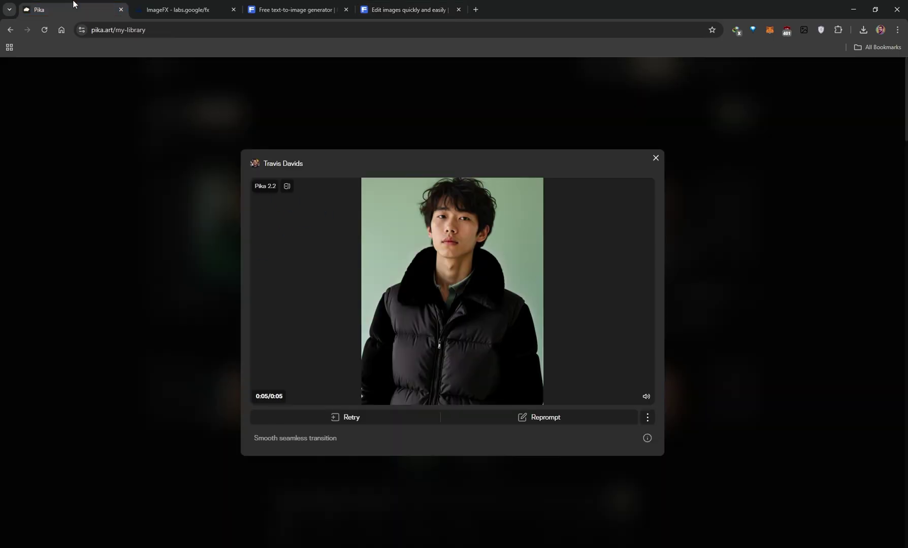
pyautogui.click(154, 414)
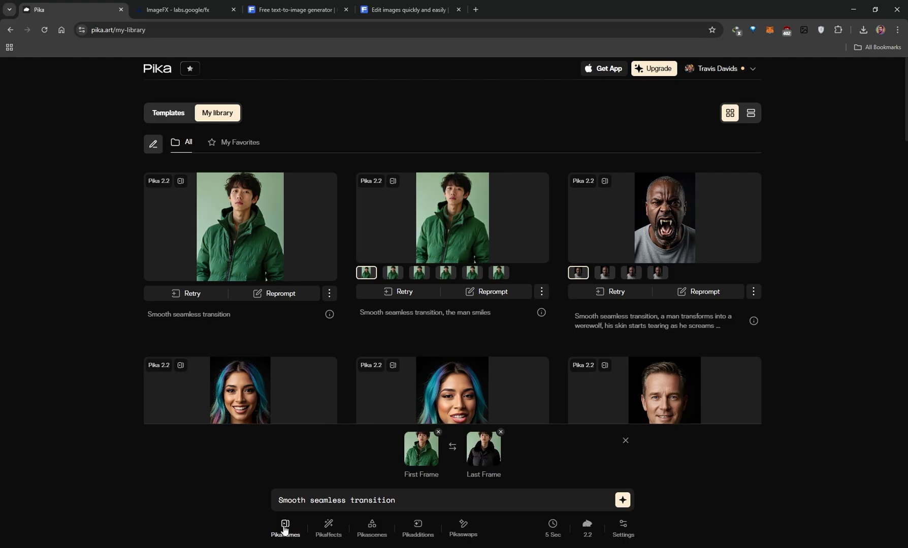
pyautogui.moveTo(394, 506); pyautogui.dragTo(280, 503)
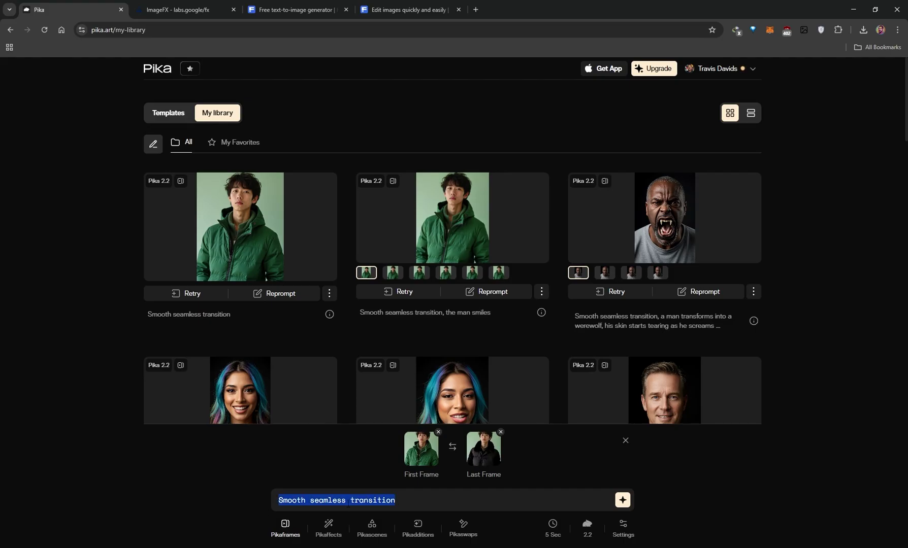
pyautogui.click(327, 272)
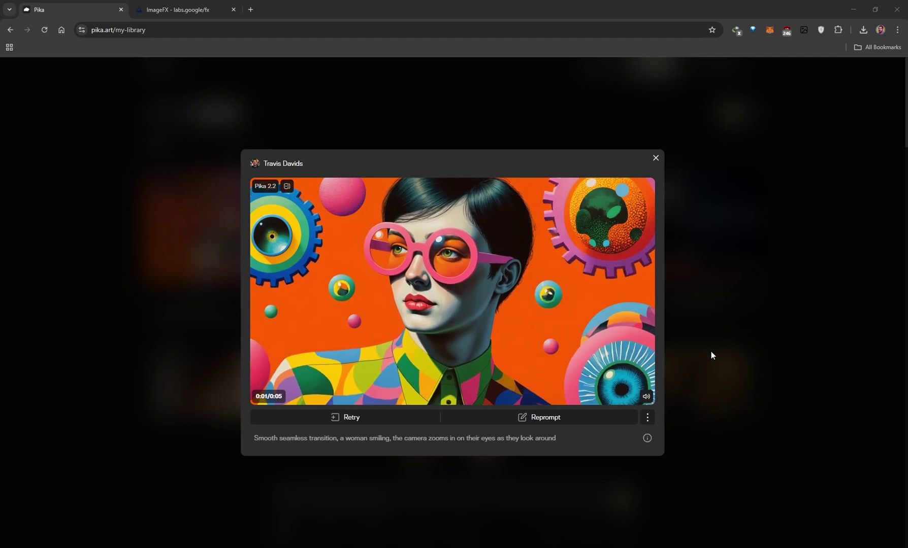
# Review the first and last frames and the prompt of the pop-art woman transition, and view the newest library video
pyautogui.click(711, 355)
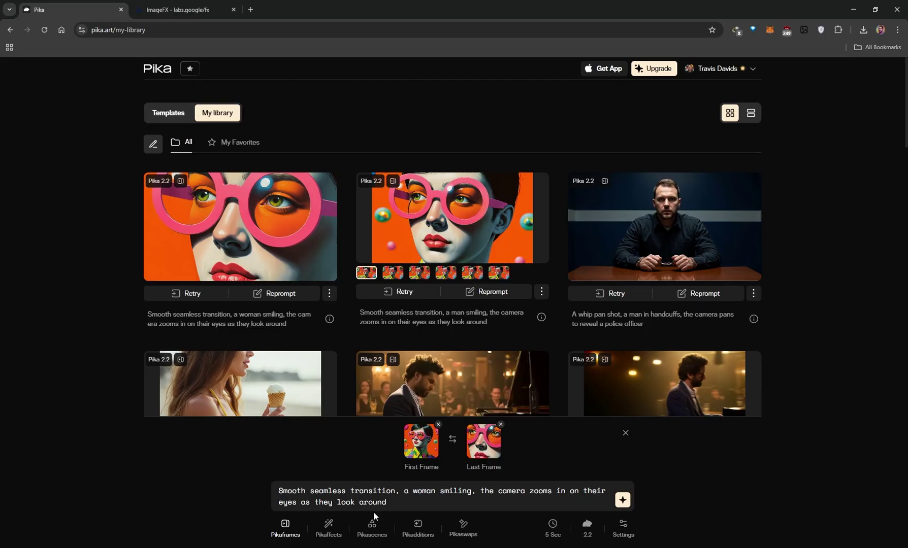
pyautogui.moveTo(396, 503); pyautogui.dragTo(271, 488)
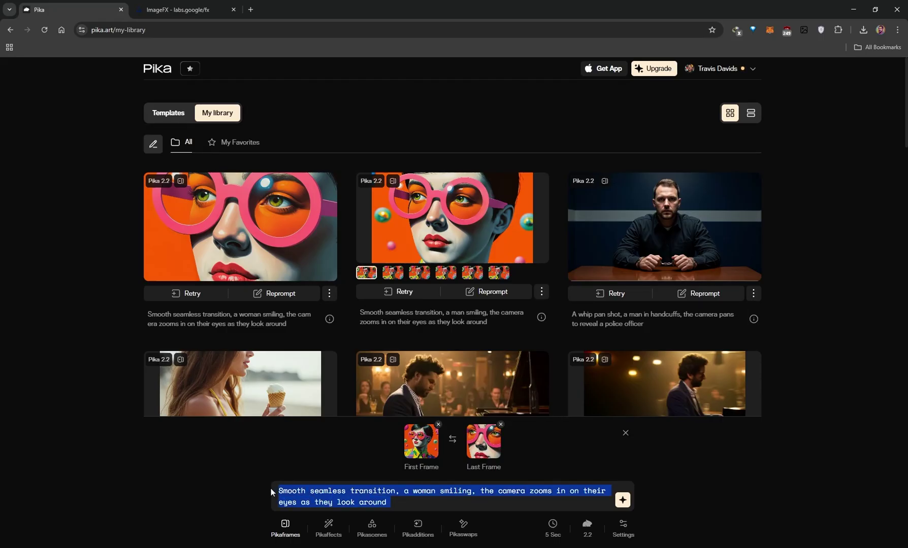
pyautogui.click(329, 257)
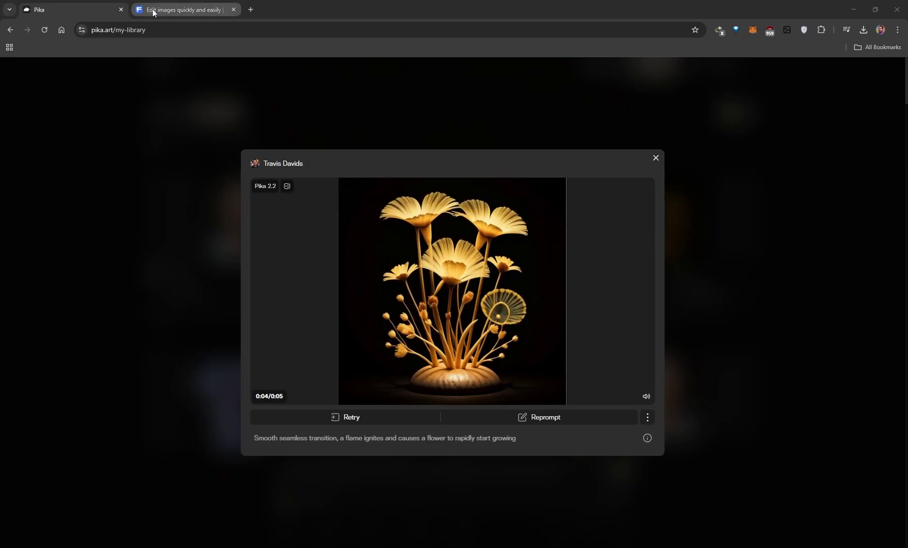
# Switch to Freepik and upload the golden flowers image to the Retouch tool
pyautogui.click(154, 8)
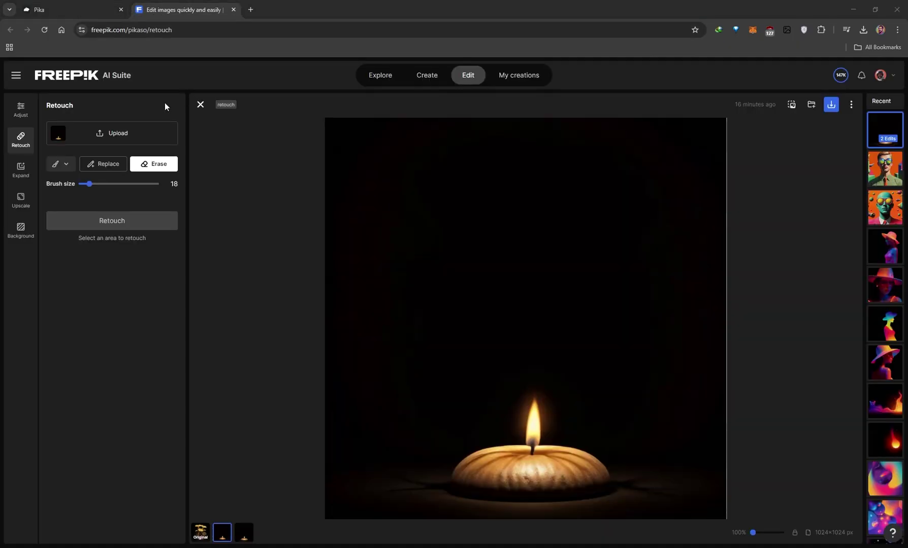
pyautogui.click(15, 75)
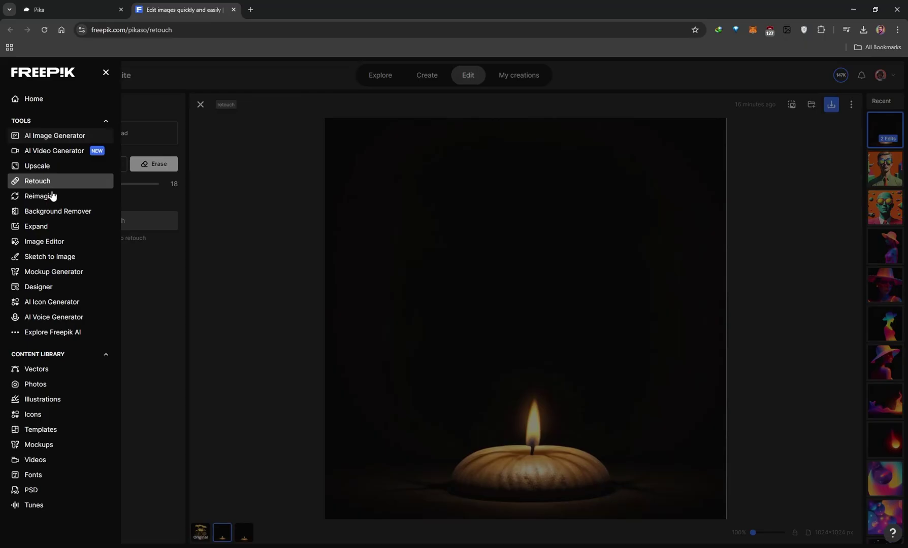
pyautogui.click(155, 298)
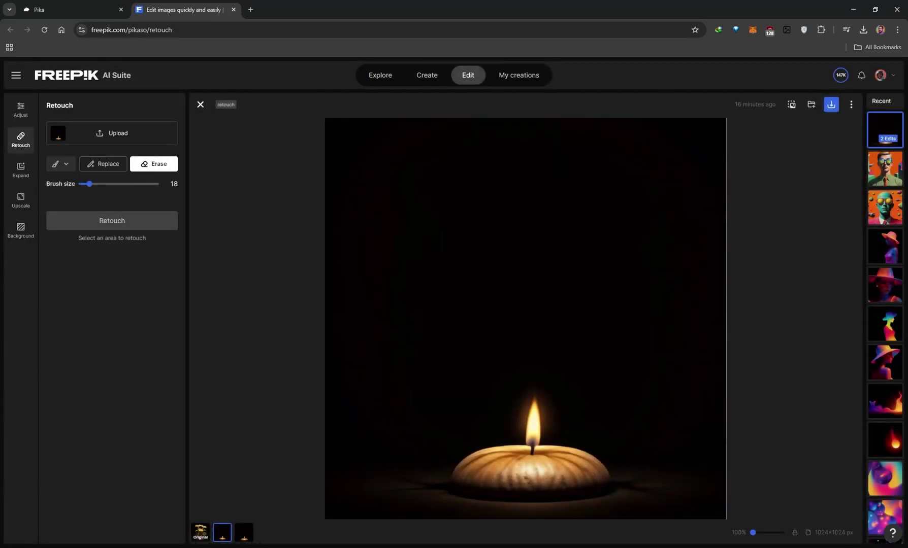
pyautogui.moveTo(1, 218); pyautogui.dragTo(538, 310)
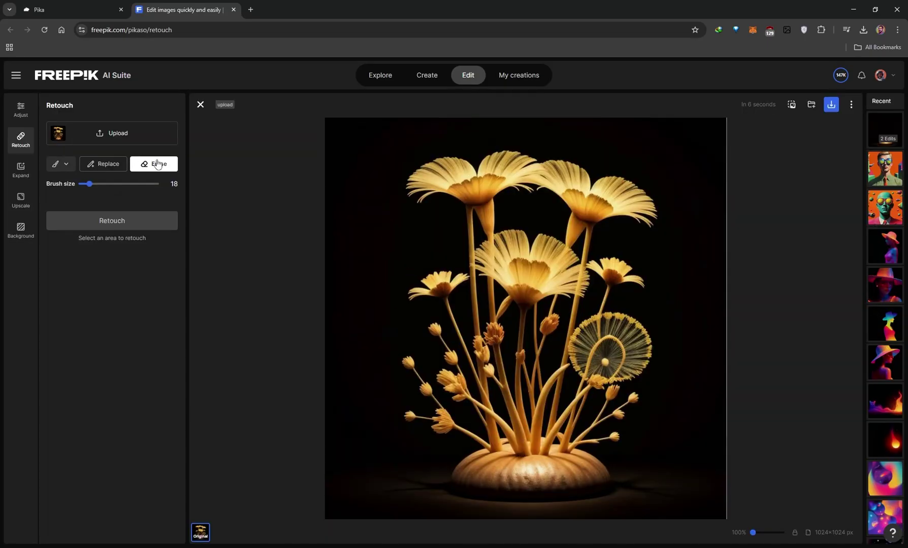
# Erase the golden flowers and stems above the base with brush size 100, and select the dark variation without light beams
pyautogui.moveTo(105, 185); pyautogui.dragTo(157, 184)
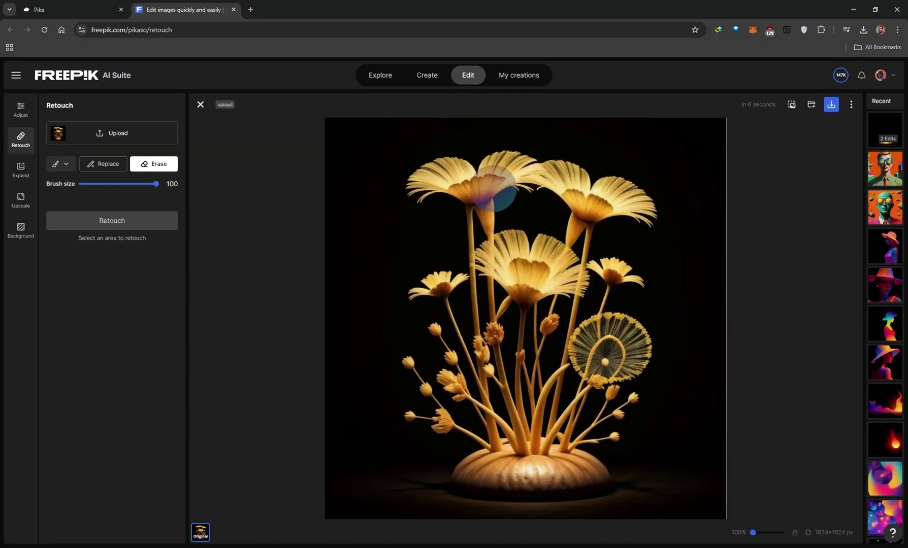
pyautogui.moveTo(500, 193)
pyautogui.mouseDown()
pyautogui.moveTo(482, 194)
pyautogui.moveTo(509, 178)
pyautogui.moveTo(422, 185)
pyautogui.moveTo(520, 168)
pyautogui.moveTo(482, 195)
pyautogui.moveTo(482, 277)
pyautogui.mouseUp()
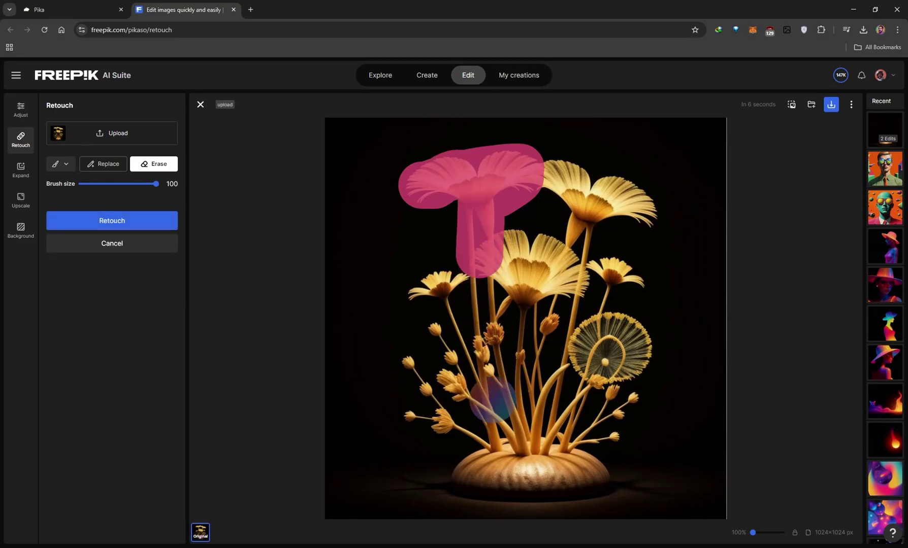
pyautogui.moveTo(477, 384)
pyautogui.mouseDown()
pyautogui.moveTo(505, 420)
pyautogui.moveTo(478, 274)
pyautogui.moveTo(482, 426)
pyautogui.moveTo(456, 318)
pyautogui.moveTo(436, 284)
pyautogui.moveTo(451, 434)
pyautogui.moveTo(424, 395)
pyautogui.moveTo(412, 369)
pyautogui.moveTo(458, 419)
pyautogui.moveTo(504, 423)
pyautogui.moveTo(519, 438)
pyautogui.moveTo(522, 272)
pyautogui.moveTo(502, 278)
pyautogui.moveTo(570, 280)
pyautogui.moveTo(535, 249)
pyautogui.moveTo(585, 247)
pyautogui.moveTo(553, 180)
pyautogui.moveTo(644, 208)
pyautogui.moveTo(602, 198)
pyautogui.moveTo(587, 295)
pyautogui.moveTo(613, 279)
pyautogui.moveTo(559, 437)
pyautogui.moveTo(546, 305)
pyautogui.moveTo(567, 372)
pyautogui.moveTo(592, 380)
pyautogui.moveTo(616, 372)
pyautogui.moveTo(631, 335)
pyautogui.moveTo(607, 320)
pyautogui.moveTo(633, 283)
pyautogui.moveTo(581, 399)
pyautogui.moveTo(581, 432)
pyautogui.moveTo(621, 403)
pyautogui.moveTo(627, 384)
pyautogui.moveTo(473, 425)
pyautogui.moveTo(404, 411)
pyautogui.mouseUp()
pyautogui.click(113, 223)
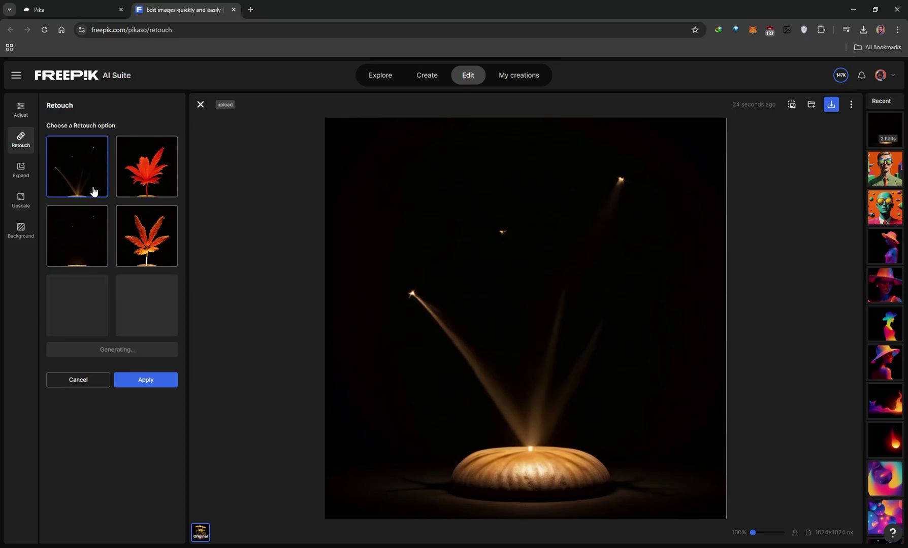
pyautogui.click(77, 246)
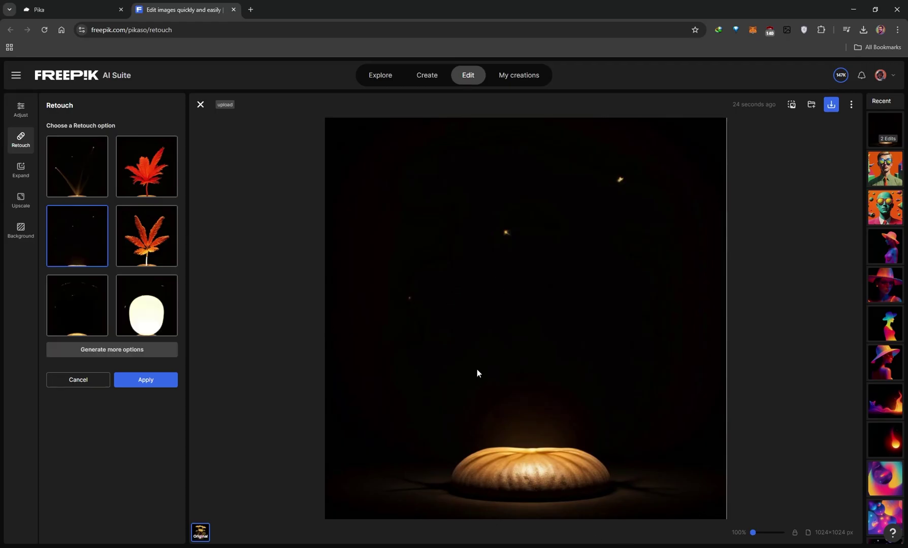
# Switch back to Pika and view the retouched candle image in Photos alongside the flower transition, closing the image when done
pyautogui.click(78, 9)
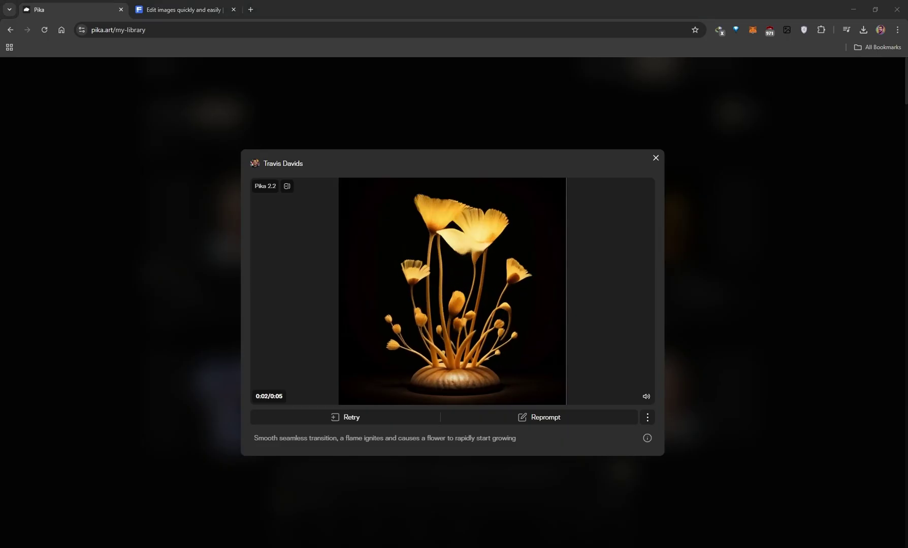
pyautogui.hotkey('alt', 'Tab')
pyautogui.moveTo(383, 55); pyautogui.dragTo(230, 92)
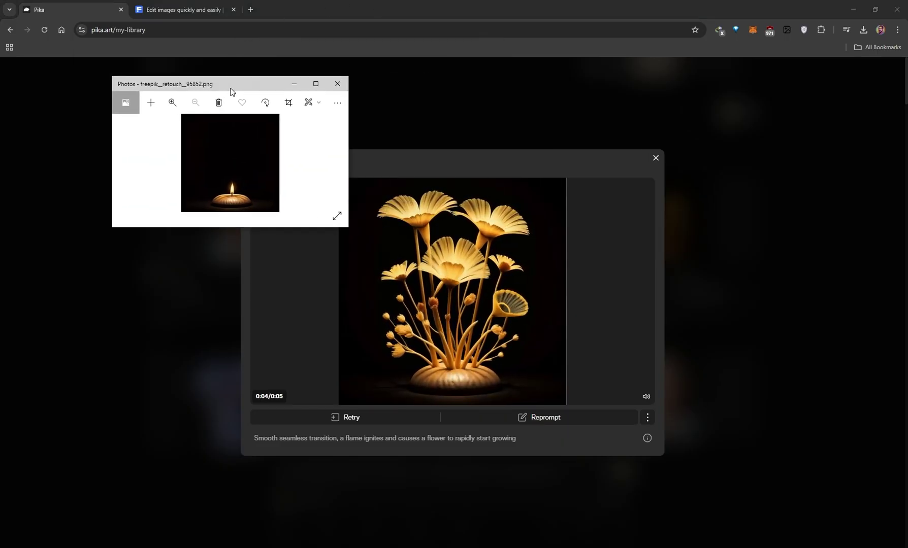
pyautogui.click(337, 83)
# Load the golden flower transition for reprompting and review its first frame, last frame and prompt
pyautogui.click(656, 158)
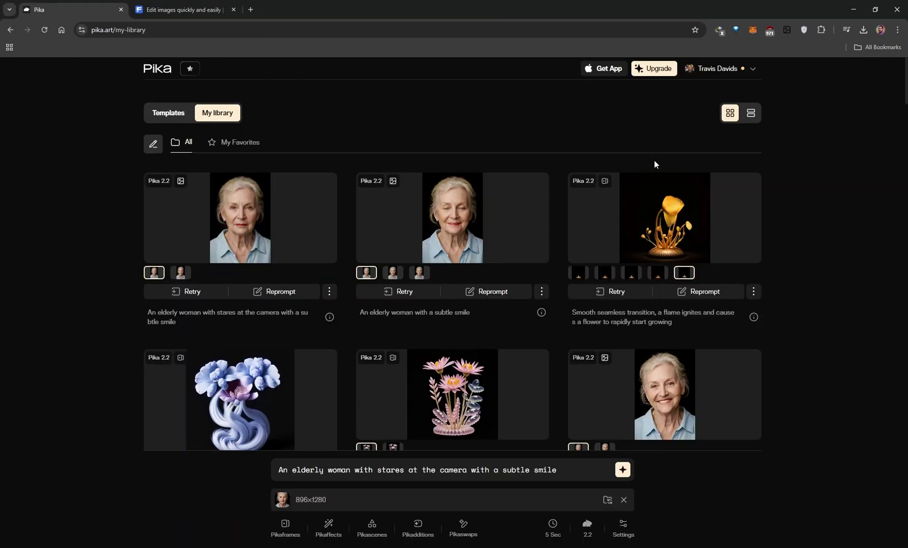
pyautogui.click(682, 292)
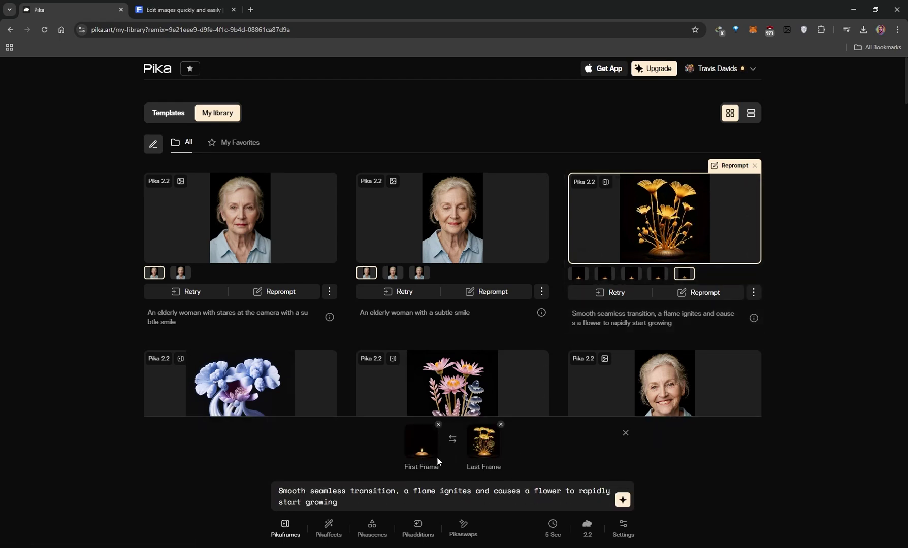
pyautogui.moveTo(345, 502); pyautogui.dragTo(256, 490)
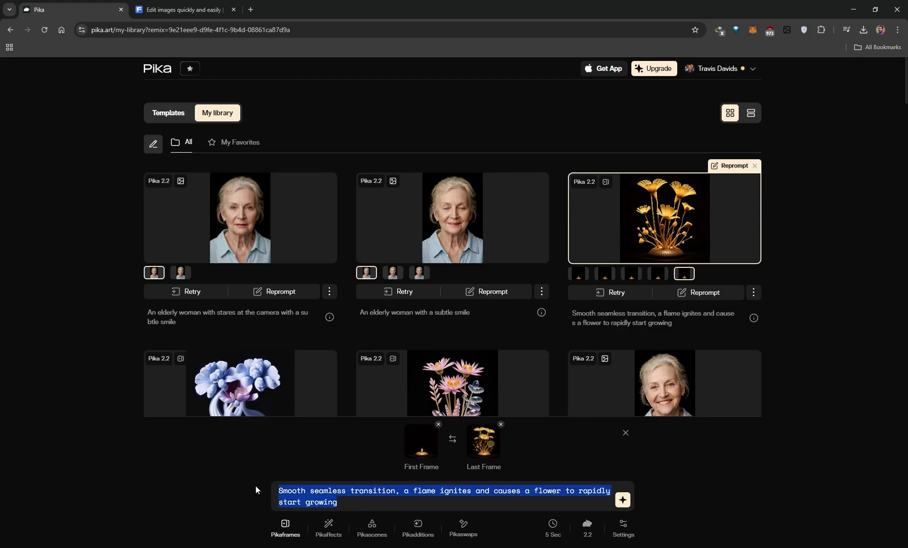
# Switch to ImageFX and review the 90s-themed isometric room prompt, its aspect ratio options and the generated images
pyautogui.click(751, 258)
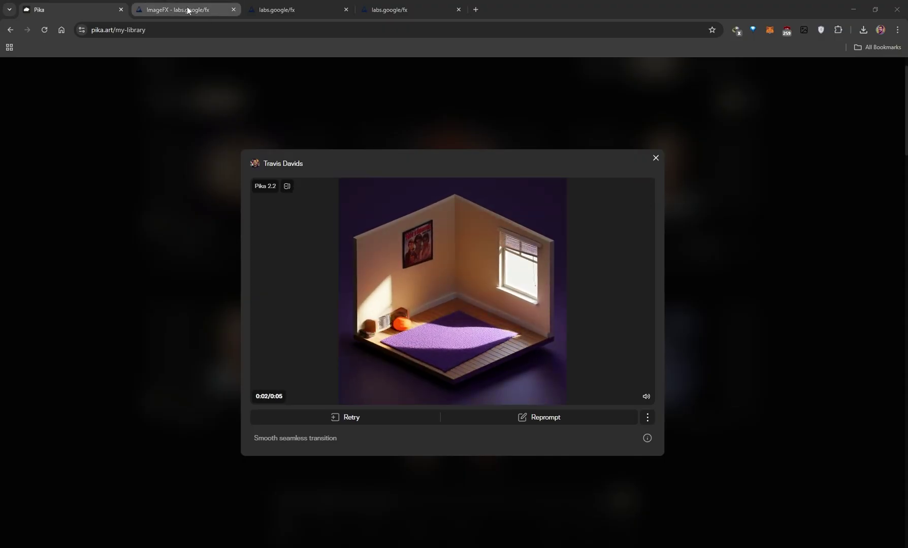
pyautogui.click(221, 12)
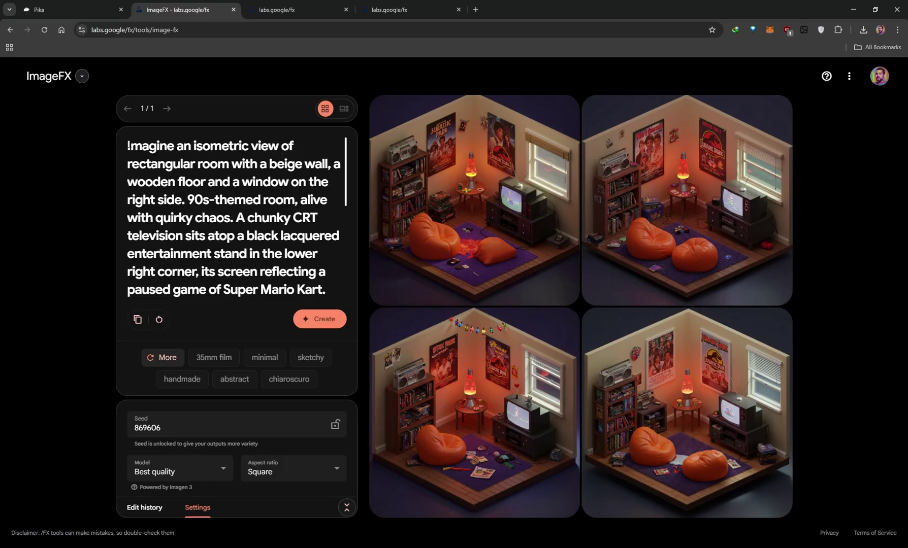
pyautogui.moveTo(128, 146); pyautogui.dragTo(229, 164)
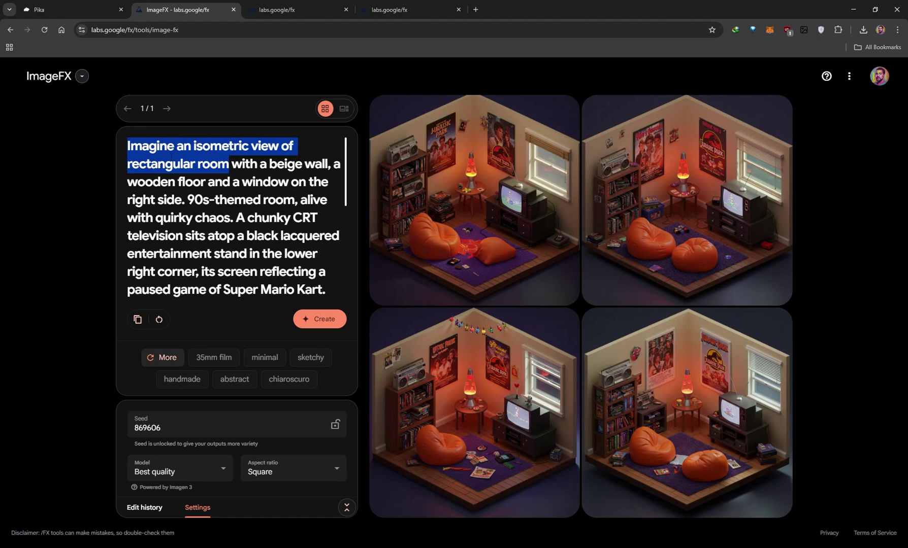
pyautogui.moveTo(232, 163); pyautogui.dragTo(326, 290)
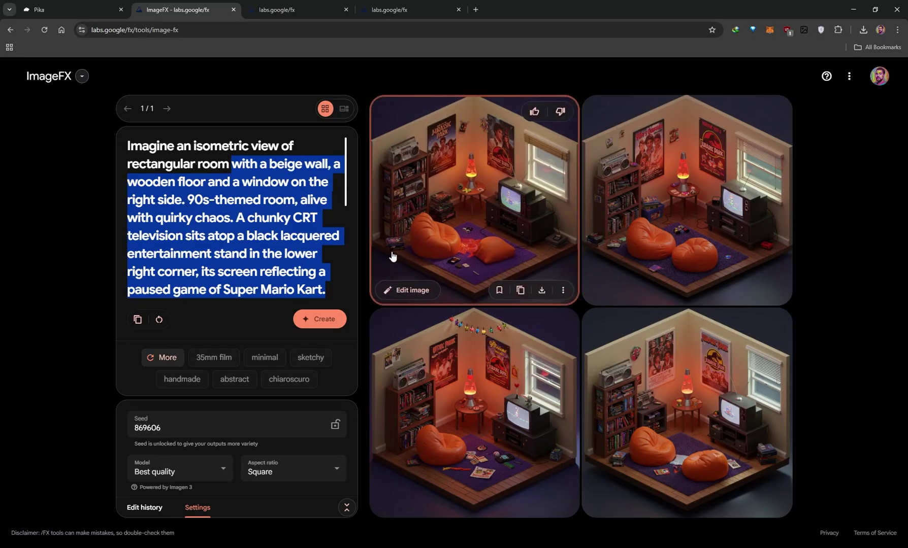
pyautogui.click(292, 466)
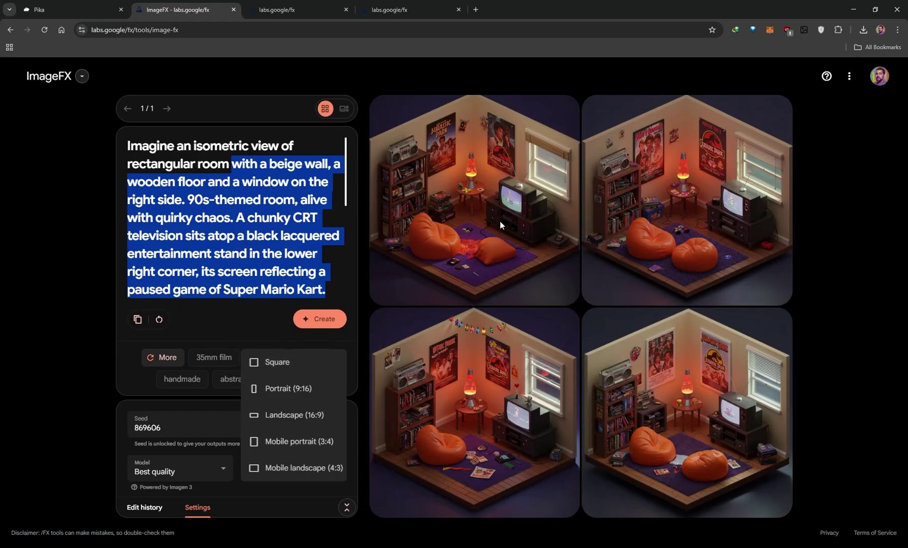
pyautogui.click(290, 227)
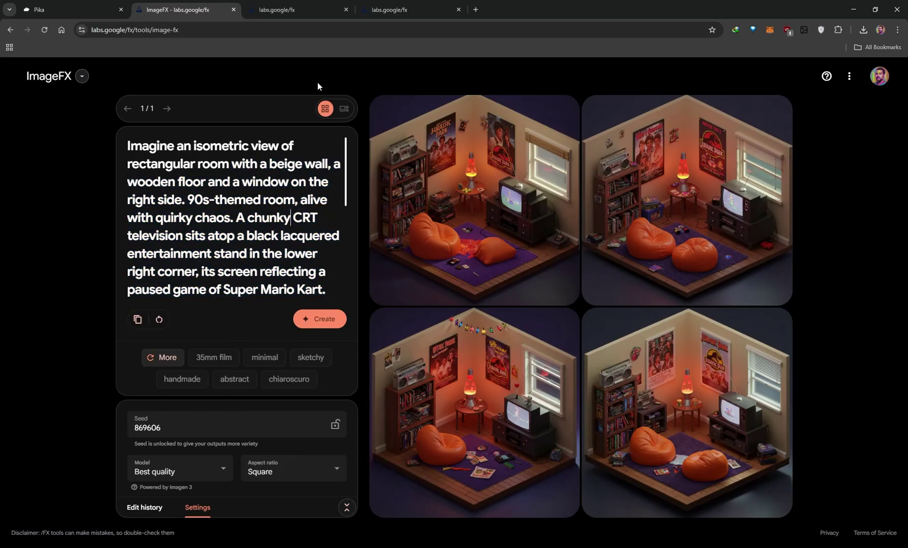
# Examine the full prompt on the back of the saved 90s-themed room card in the ImageFX library
pyautogui.click(252, 10)
pyautogui.click(631, 480)
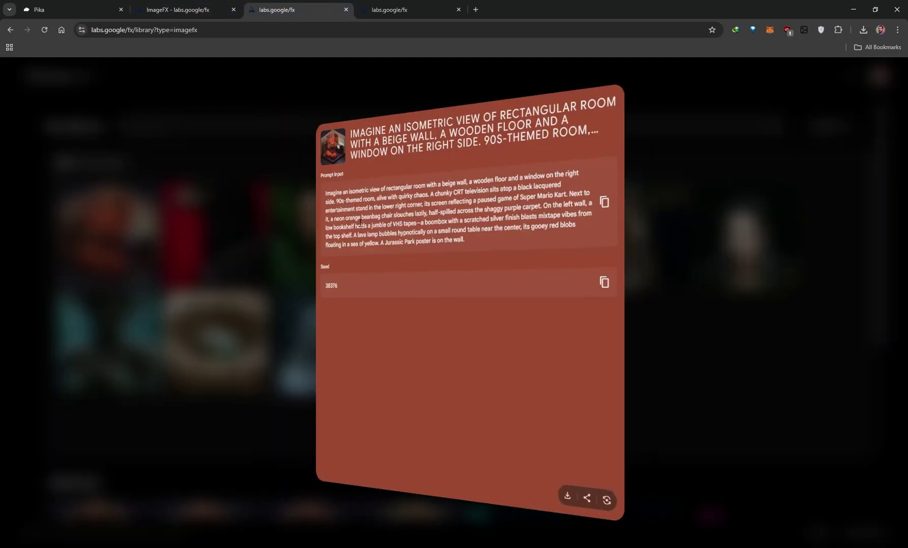
pyautogui.moveTo(486, 246); pyautogui.dragTo(272, 183)
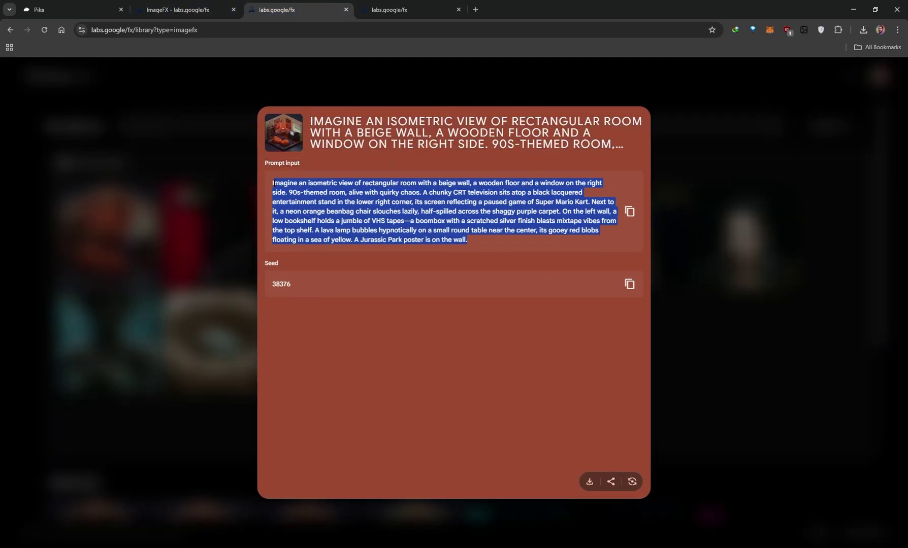
pyautogui.click(435, 323)
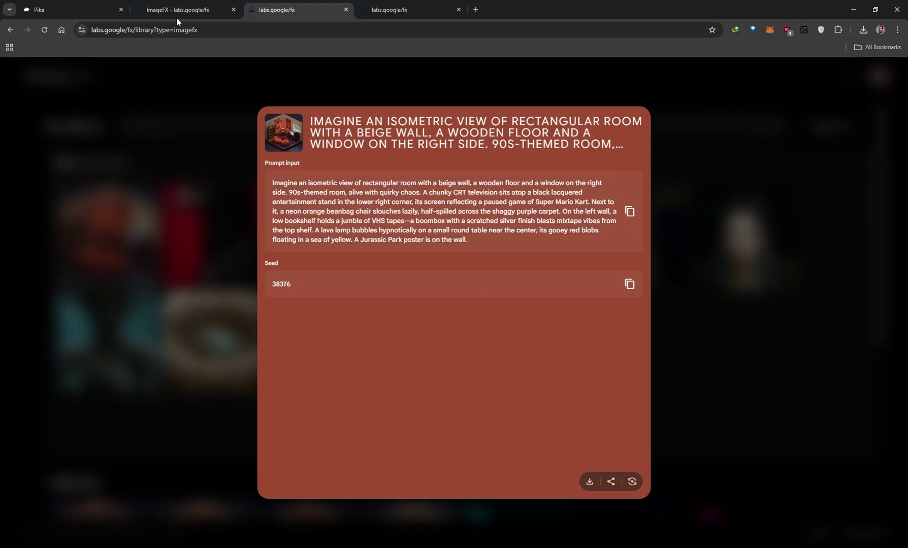
# View the saved empty isometric room image and examine the wall, floor, window and background wording of its prompt
pyautogui.click(404, 10)
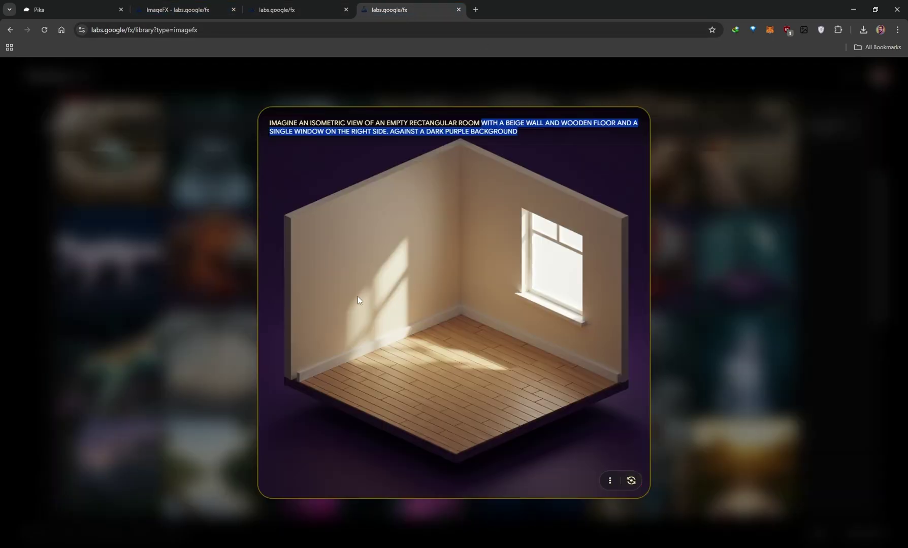
pyautogui.click(636, 484)
pyautogui.moveTo(278, 123); pyautogui.dragTo(543, 132)
pyautogui.click(463, 118)
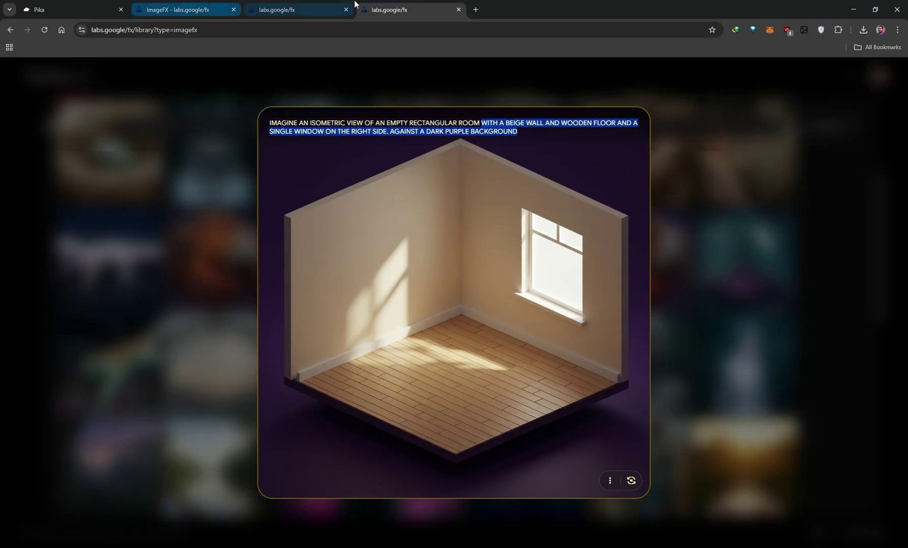
# Compare the furnished 90s room image with the empty room image, and show the furnished image's download options
pyautogui.click(294, 9)
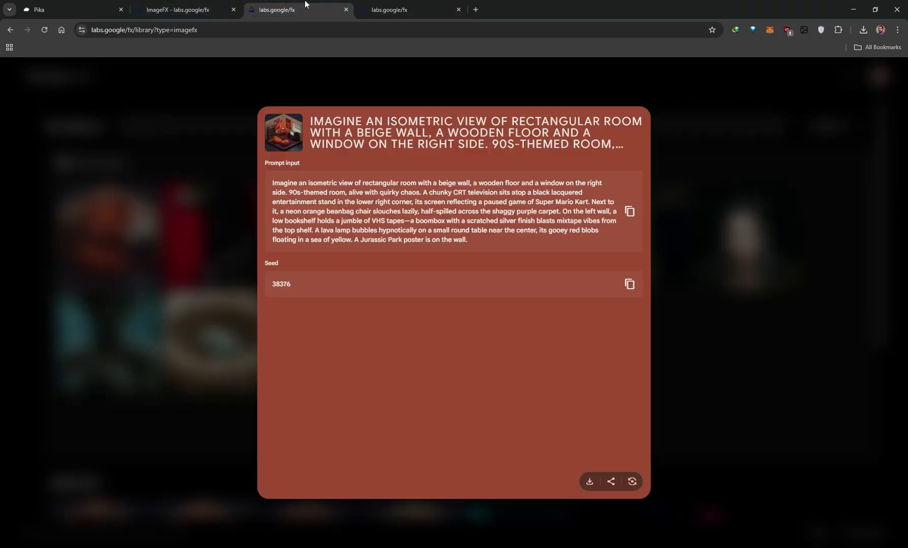
pyautogui.click(632, 482)
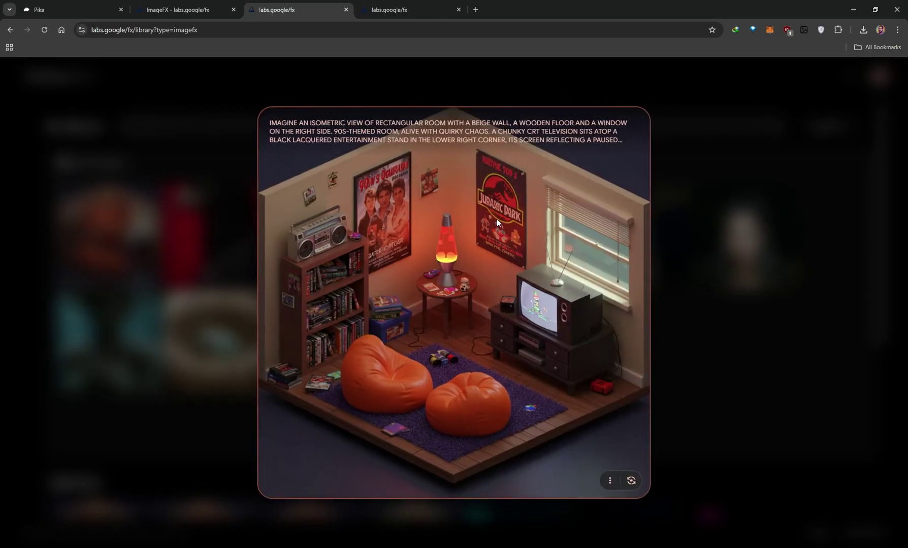
pyautogui.click(401, 9)
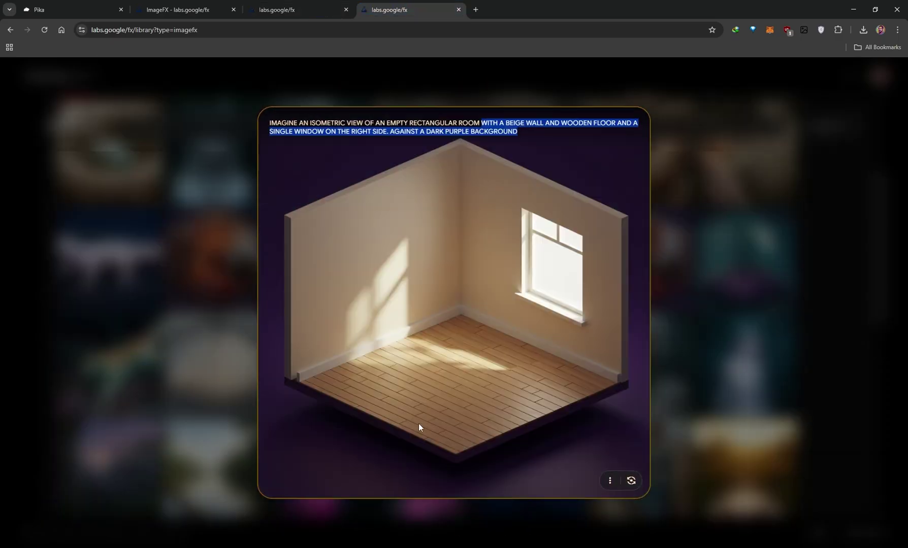
pyautogui.click(307, 6)
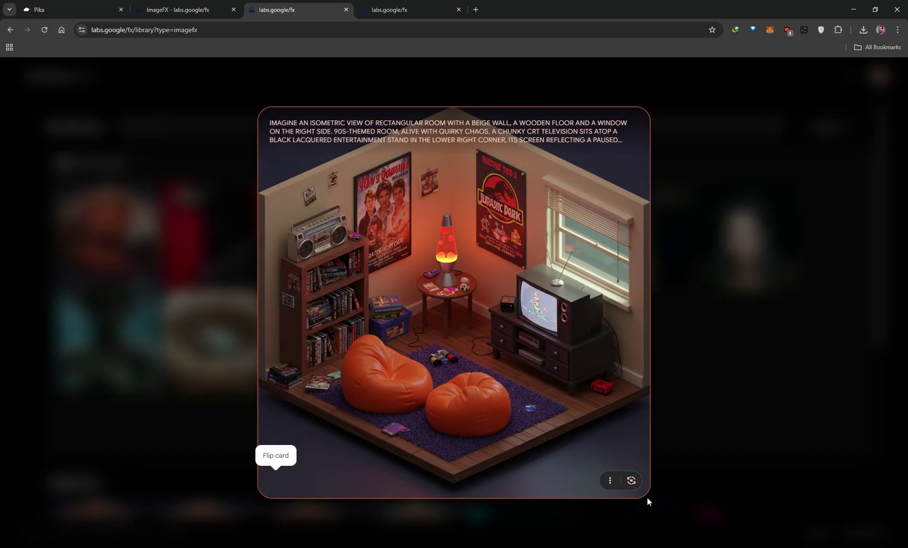
pyautogui.click(610, 480)
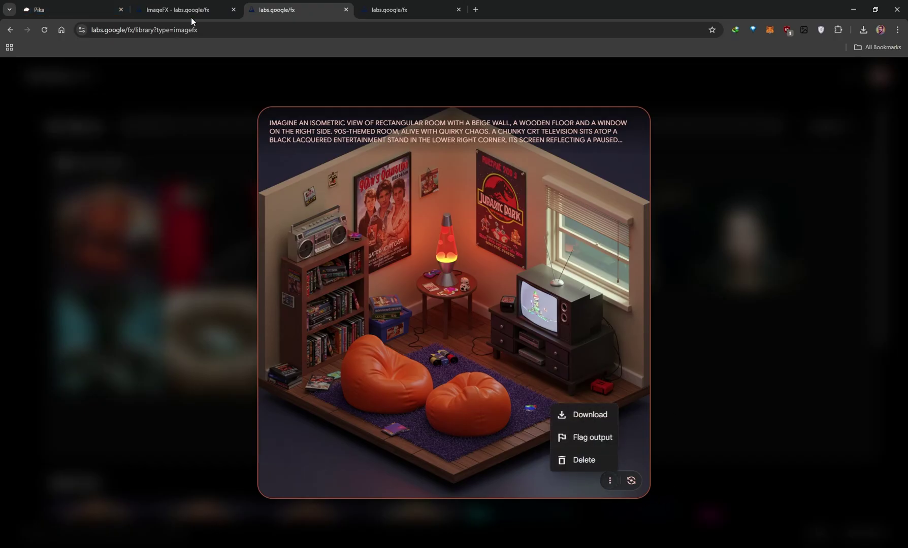
# Switch to Pika, review the room transition's first frame, last frame, prompt and duration, and open the finished video
pyautogui.click(87, 6)
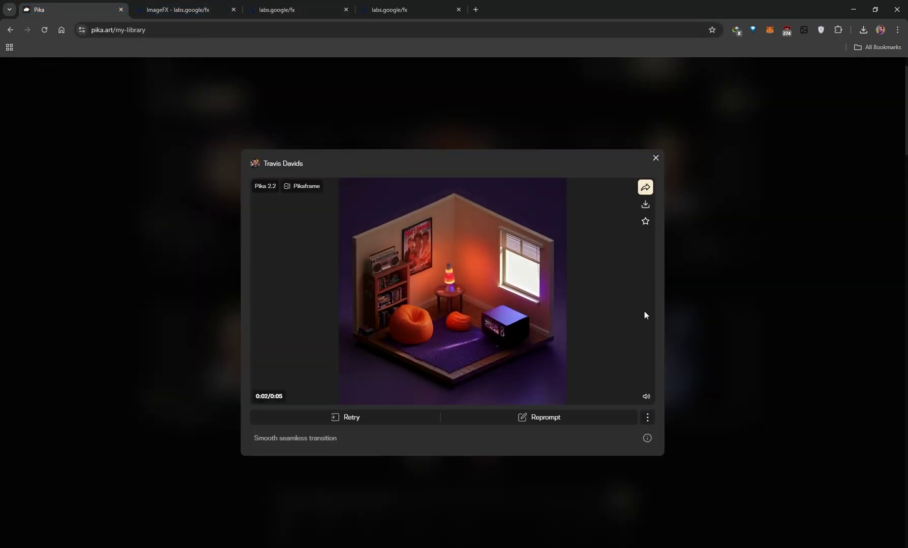
pyautogui.click(701, 297)
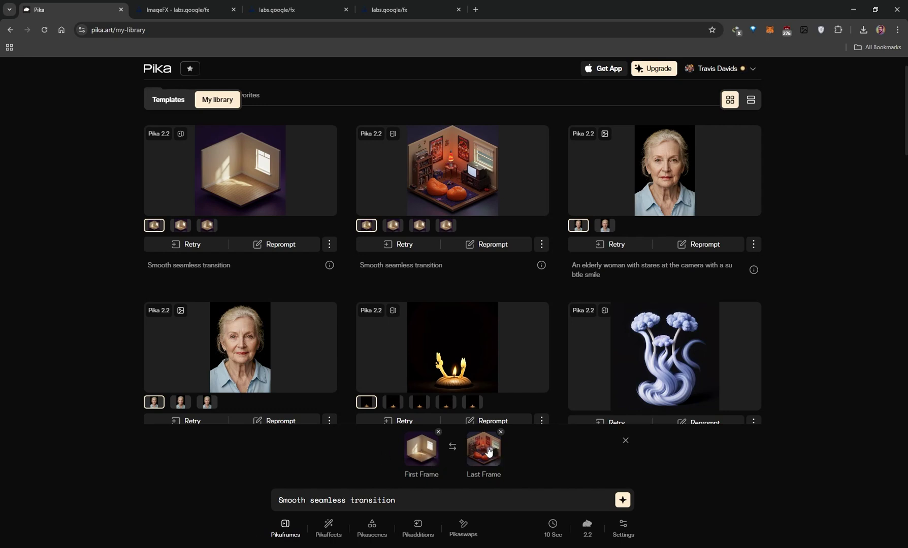
pyautogui.moveTo(398, 501); pyautogui.dragTo(244, 503)
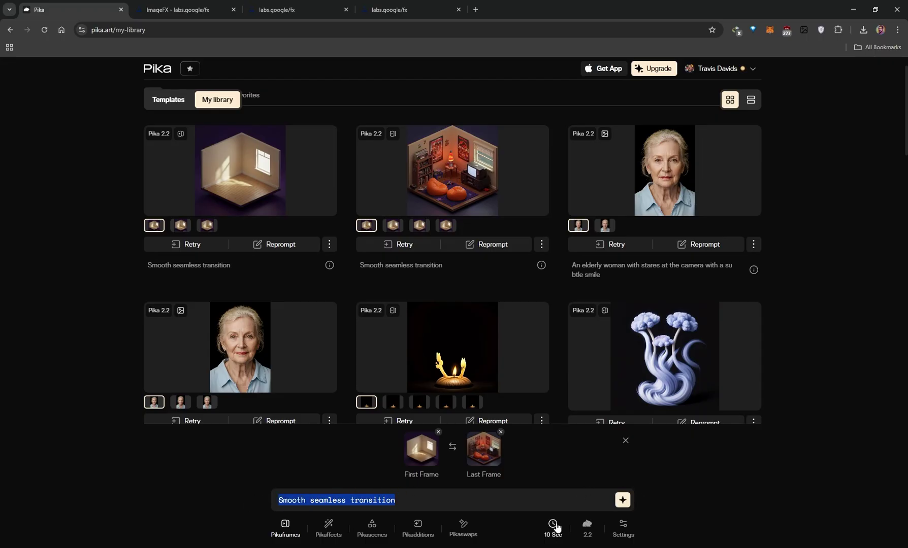
pyautogui.click(534, 211)
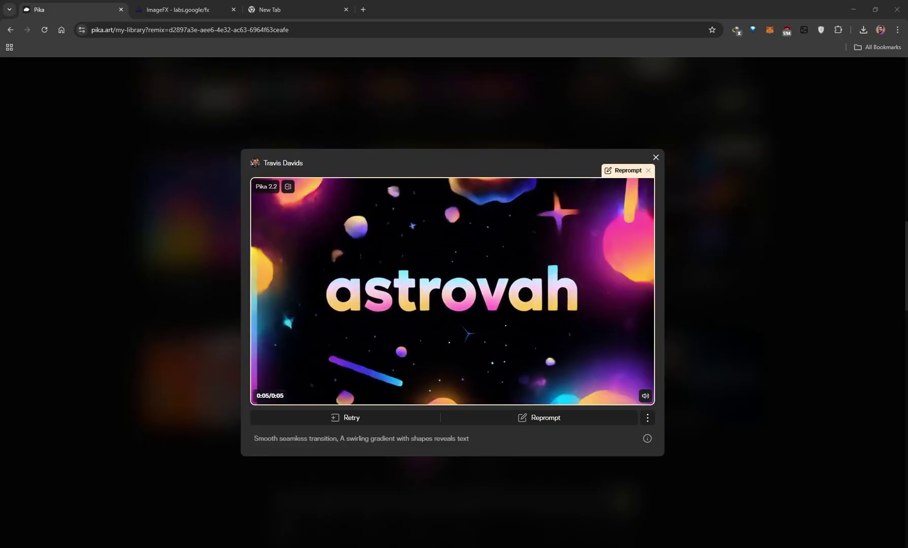
# Compare the gradient and astrovah frame images side by side in Photos, and return to the astrovah transition in the library
pyautogui.click(791, 352)
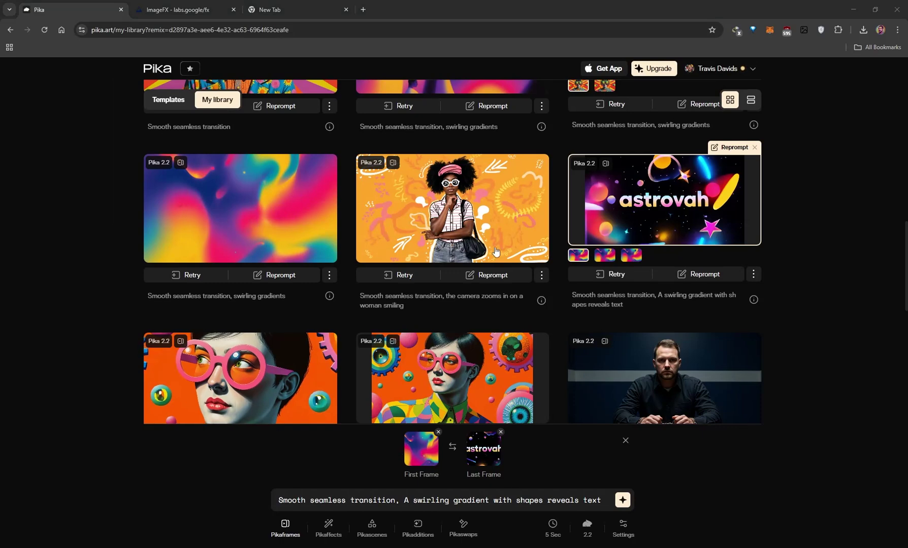
pyautogui.moveTo(349, 234); pyautogui.dragTo(520, 358)
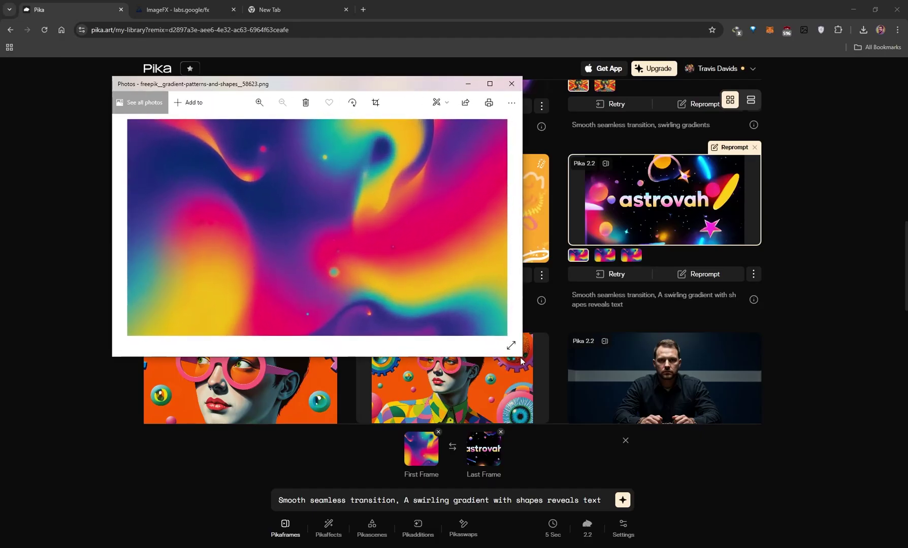
pyautogui.moveTo(355, 84); pyautogui.dragTo(270, 84)
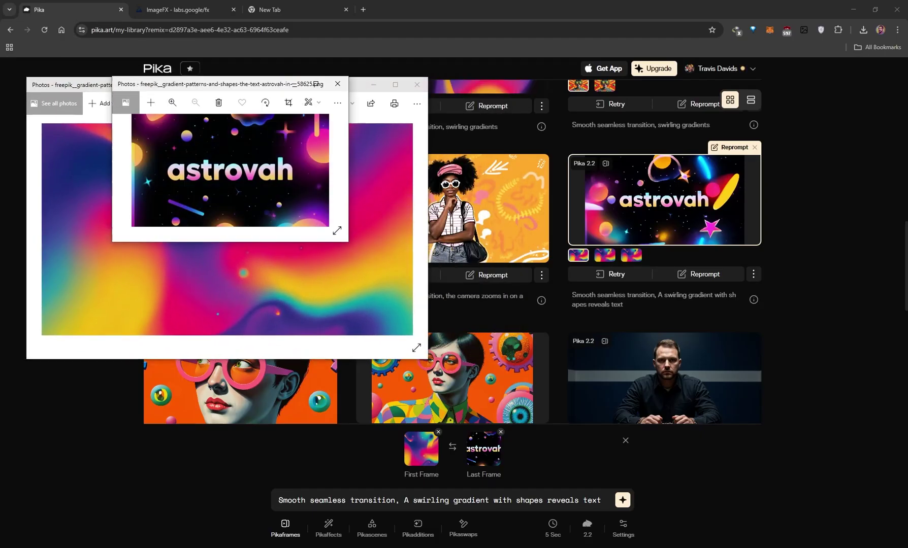
pyautogui.moveTo(344, 244); pyautogui.dragTo(498, 343)
pyautogui.moveTo(257, 92); pyautogui.dragTo(580, 101)
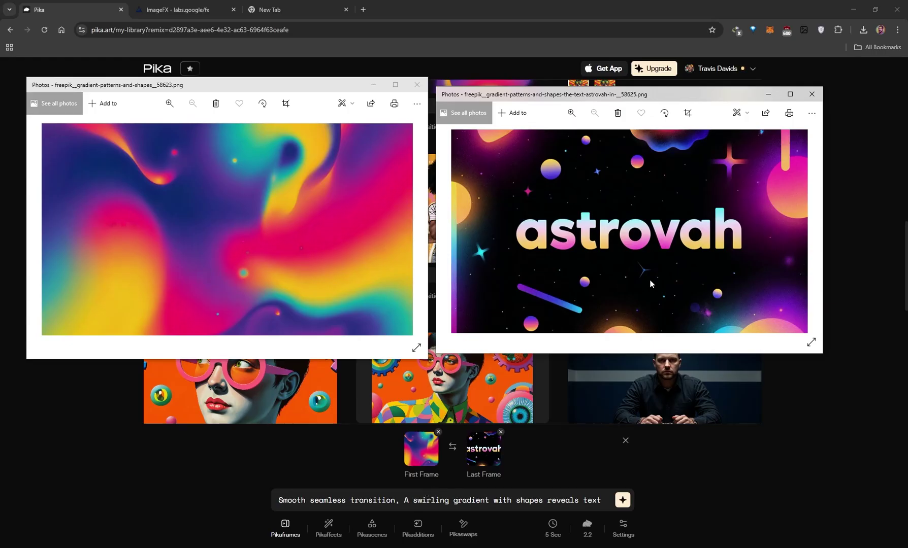
pyautogui.click(816, 97)
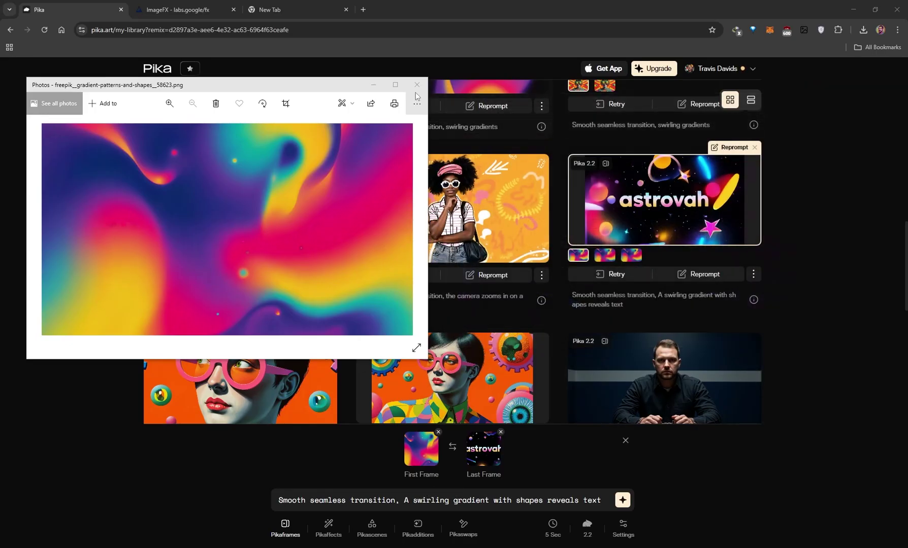
pyautogui.click(757, 246)
pyautogui.click(751, 236)
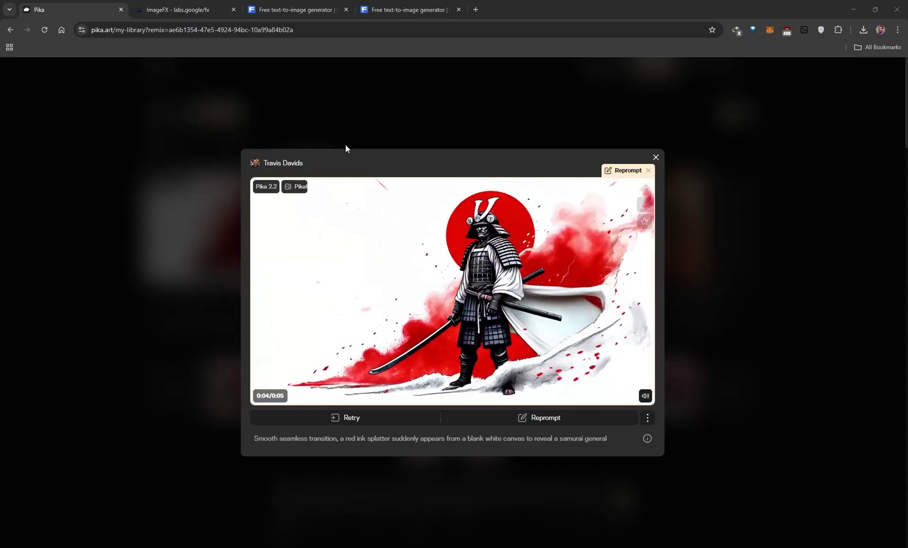
# Switch to Freepik's image generator and view the inkprint samurai general and red ink splatter images with their prompts
pyautogui.click(282, 14)
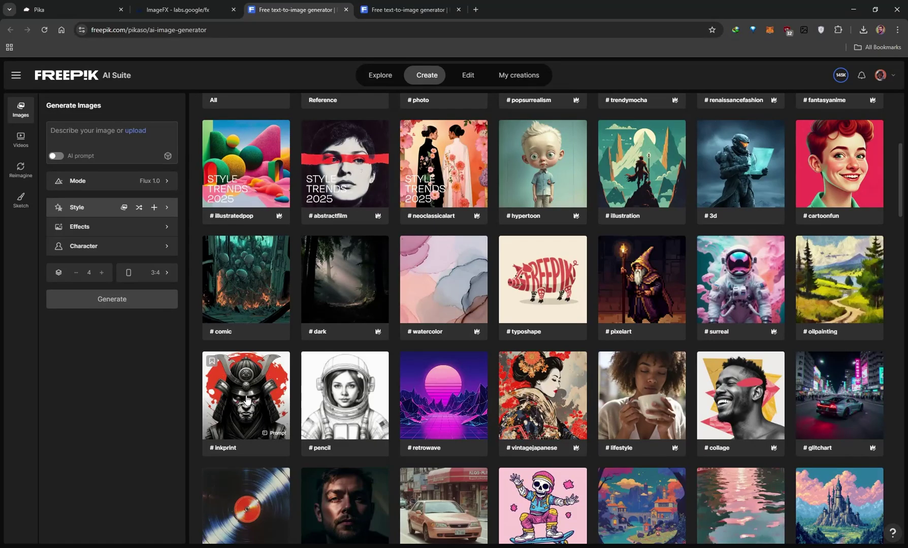
pyautogui.click(404, 10)
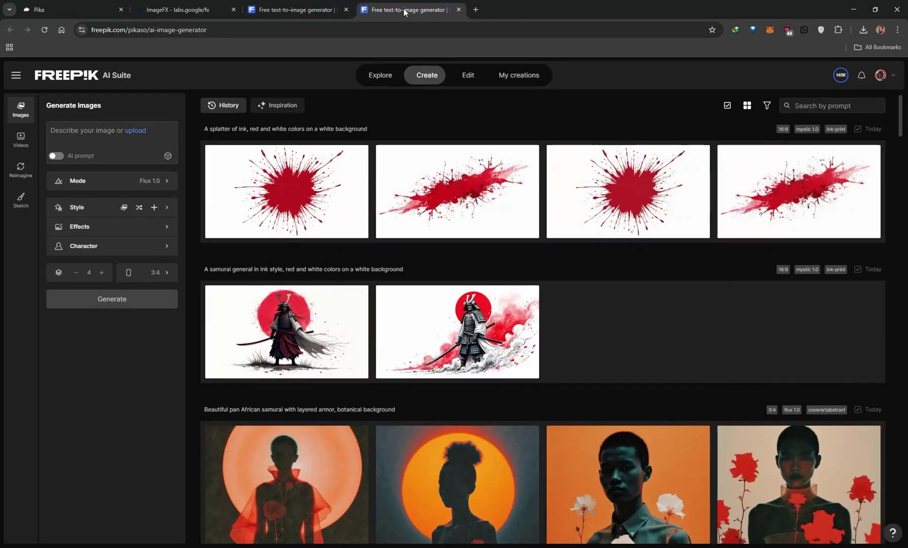
pyautogui.click(469, 323)
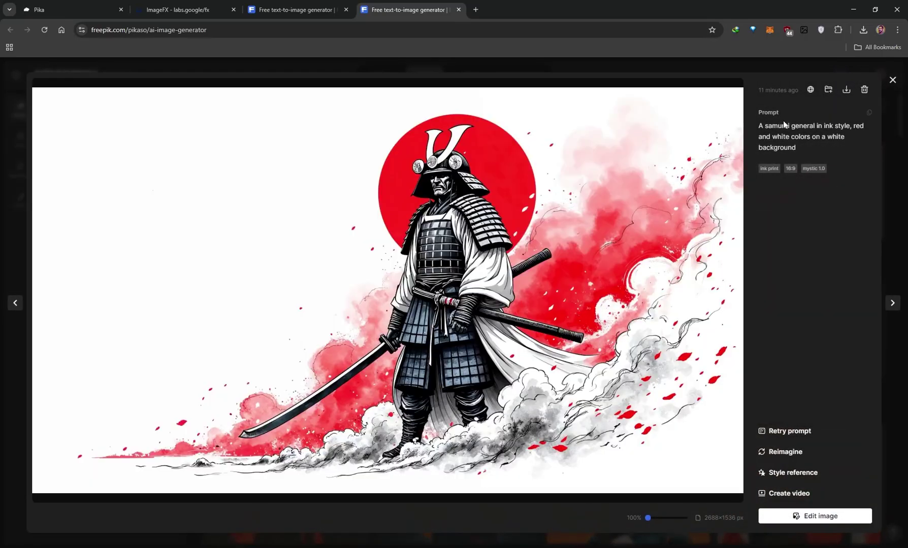
pyautogui.click(893, 79)
pyautogui.click(288, 199)
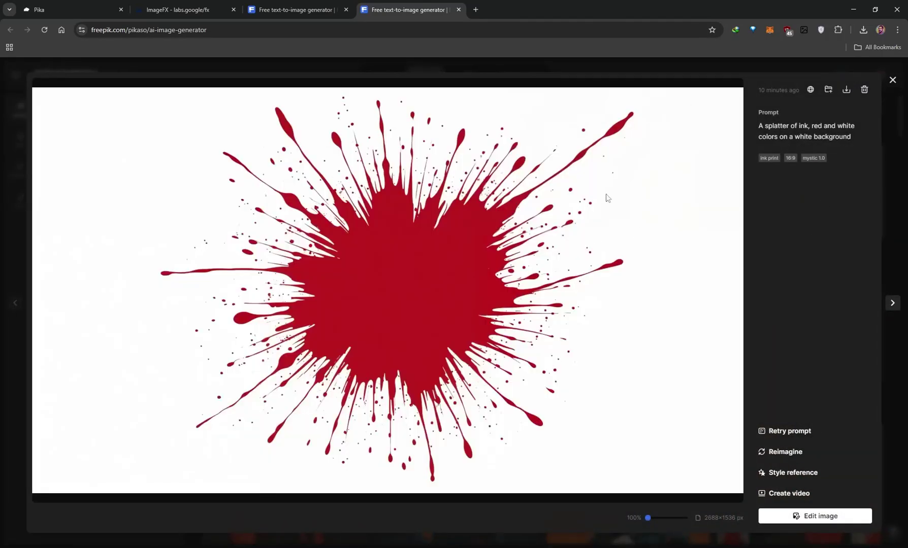
pyautogui.click(892, 80)
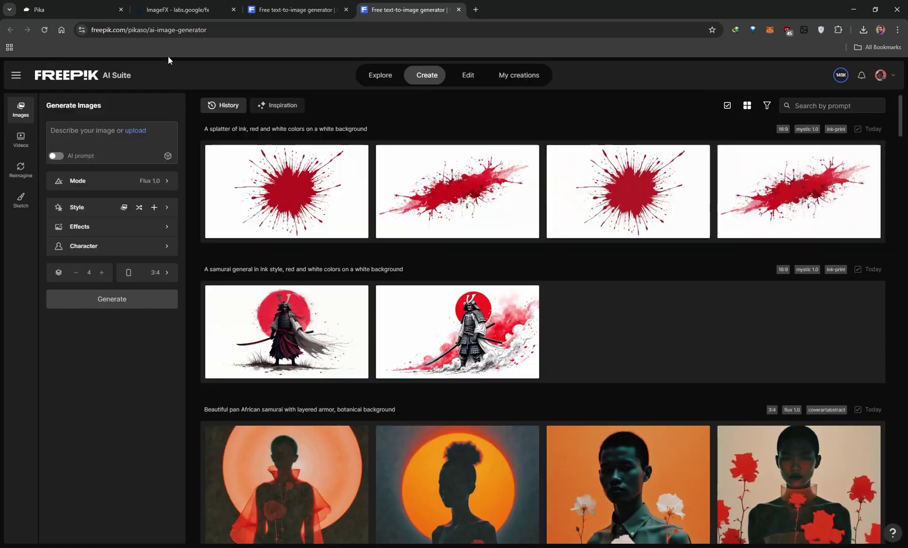
# Switch back to Pika, review the samurai transition's frames and red ink splatter prompt, and play the video, closing it when done
pyautogui.click(77, 10)
pyautogui.click(695, 275)
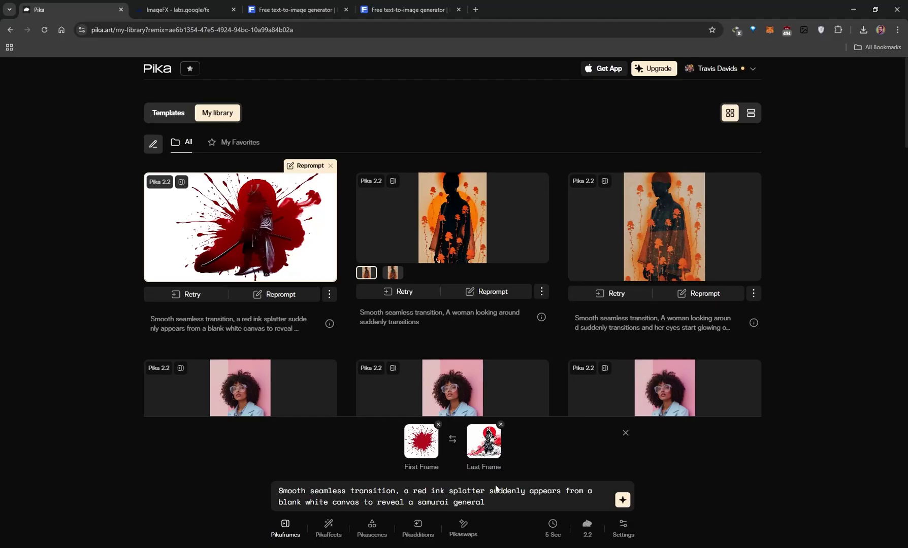
pyautogui.moveTo(421, 502); pyautogui.dragTo(275, 495)
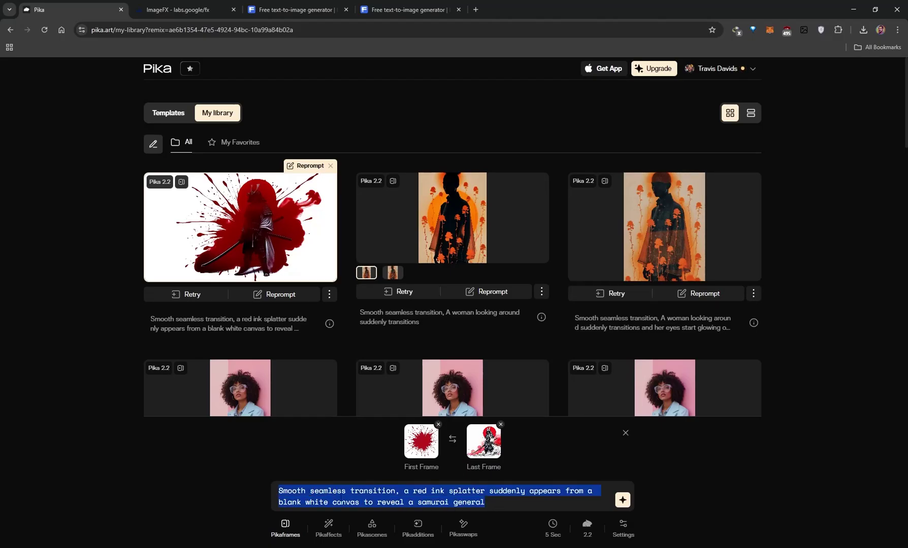
pyautogui.click(239, 228)
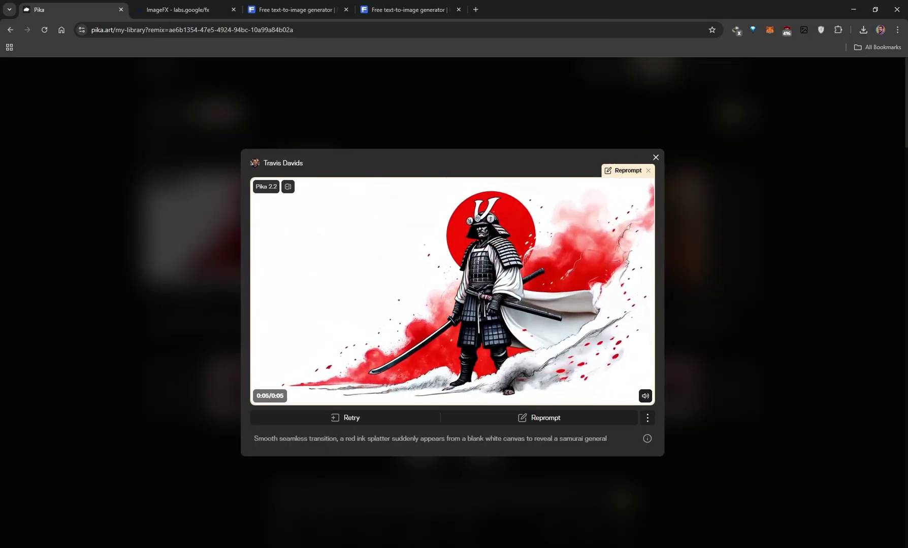
pyautogui.press('Escape')
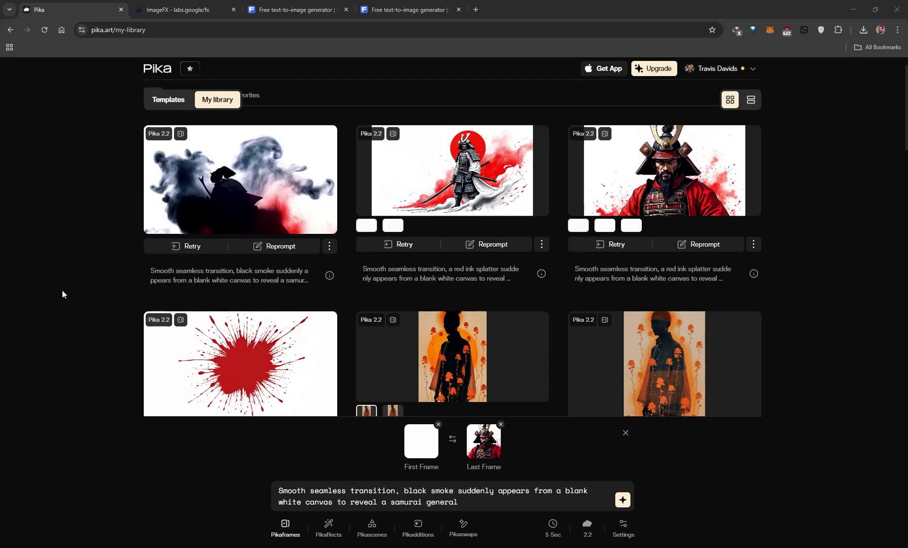
# Open and play the black smoke and standing red ink samurai transitions in turn, closing each, and open the third samurai transition
pyautogui.moveTo(299, 213)
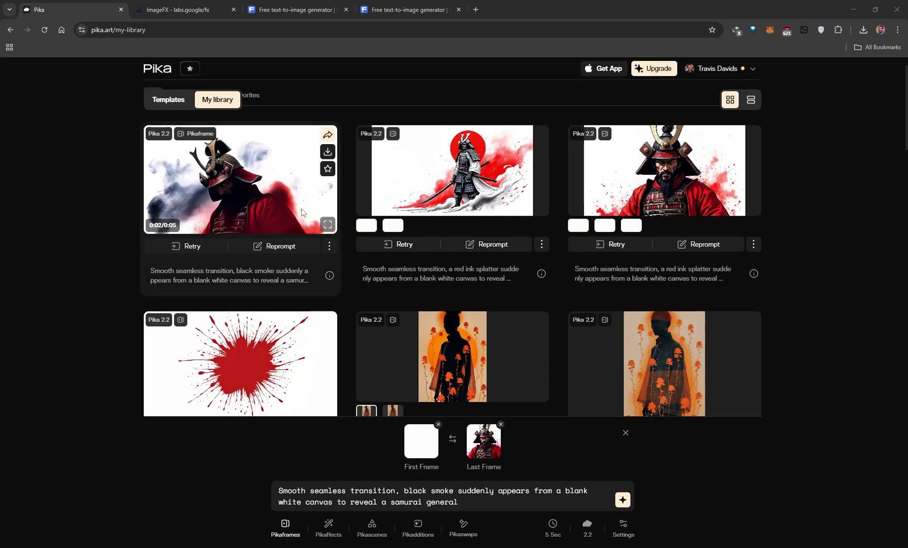
pyautogui.click(327, 225)
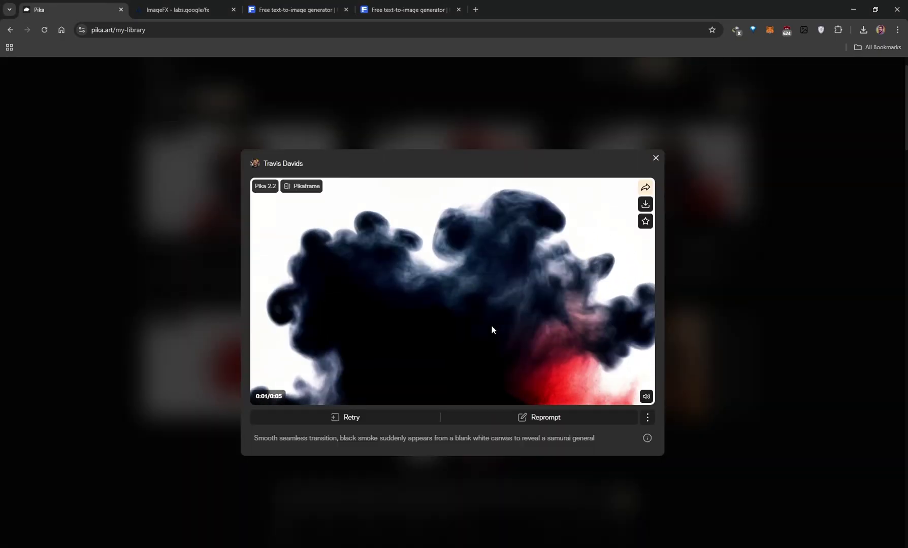
pyautogui.moveTo(480, 439)
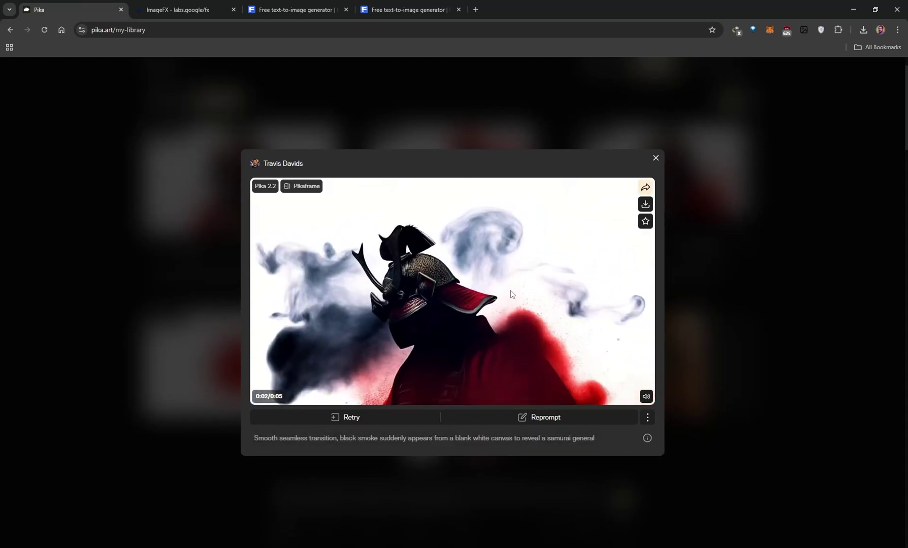
pyautogui.click(753, 256)
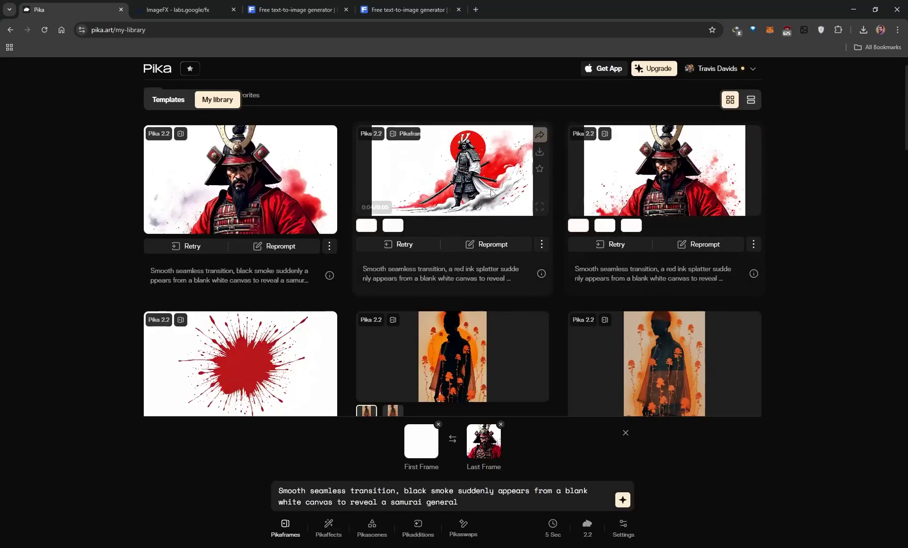
pyautogui.click(539, 207)
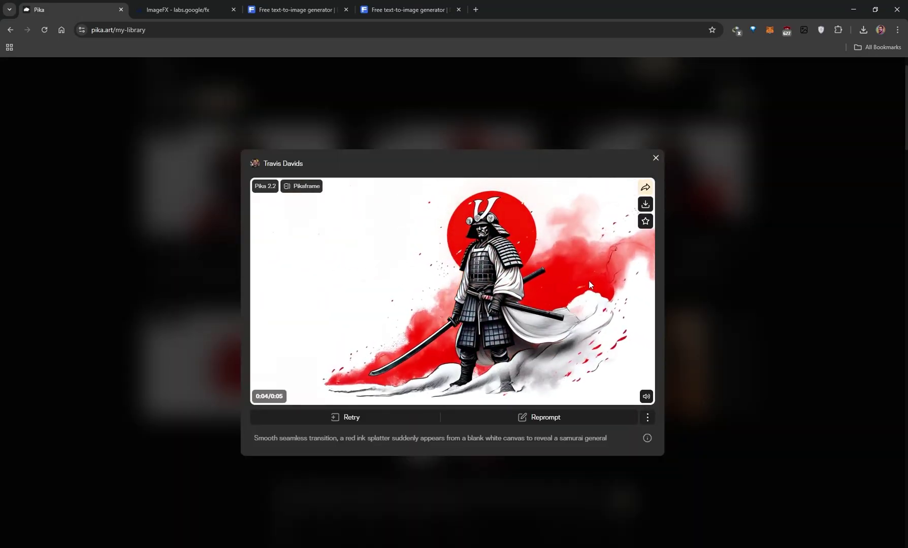
pyautogui.click(759, 264)
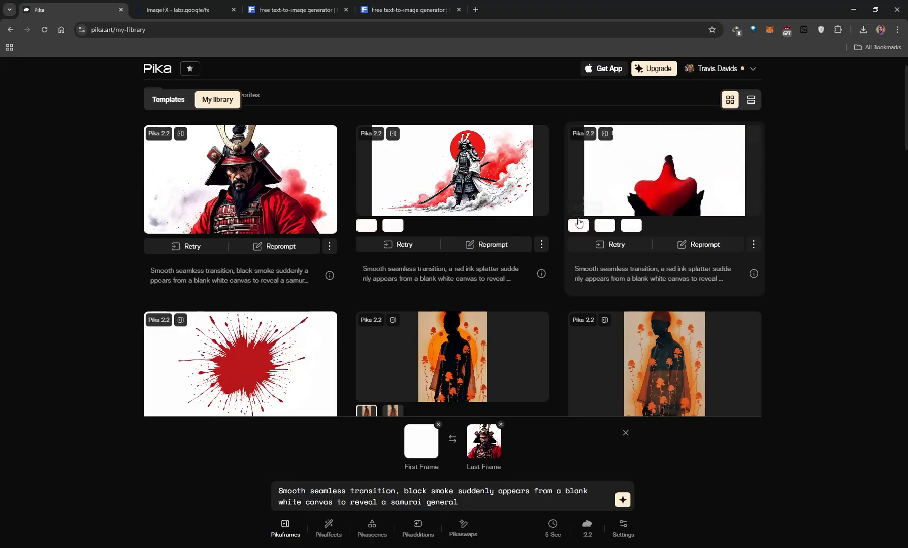
pyautogui.click(752, 208)
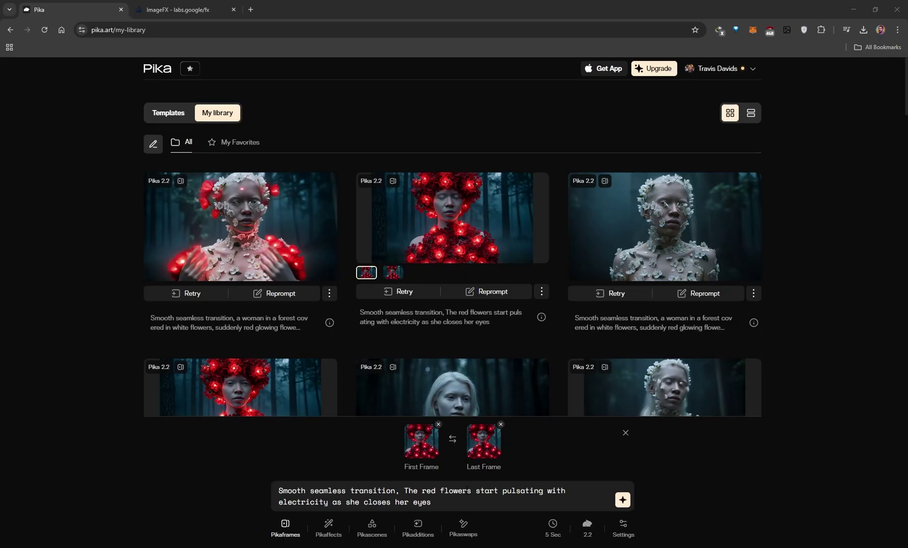
# Examine the prompt about red flowers pulsating with electricity and open the matching transition video
pyautogui.moveTo(444, 503); pyautogui.dragTo(234, 484)
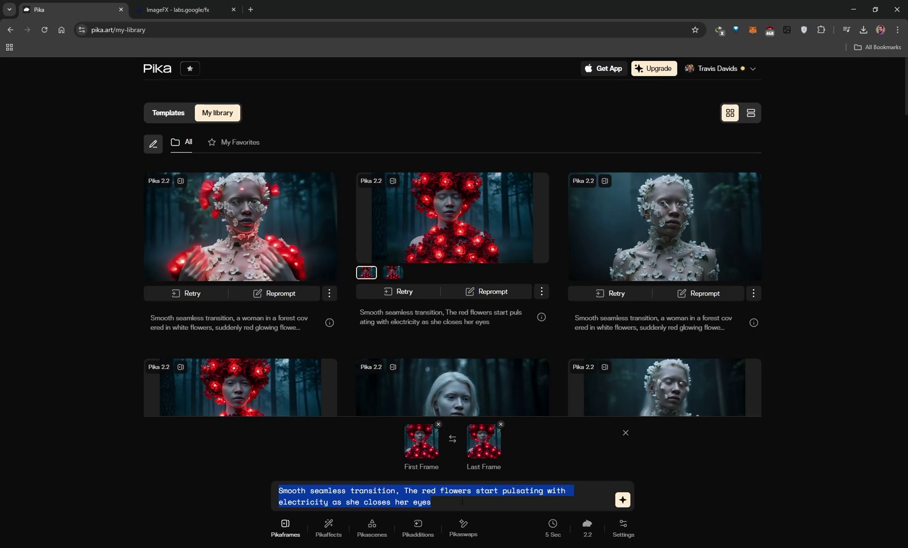
pyautogui.click(540, 252)
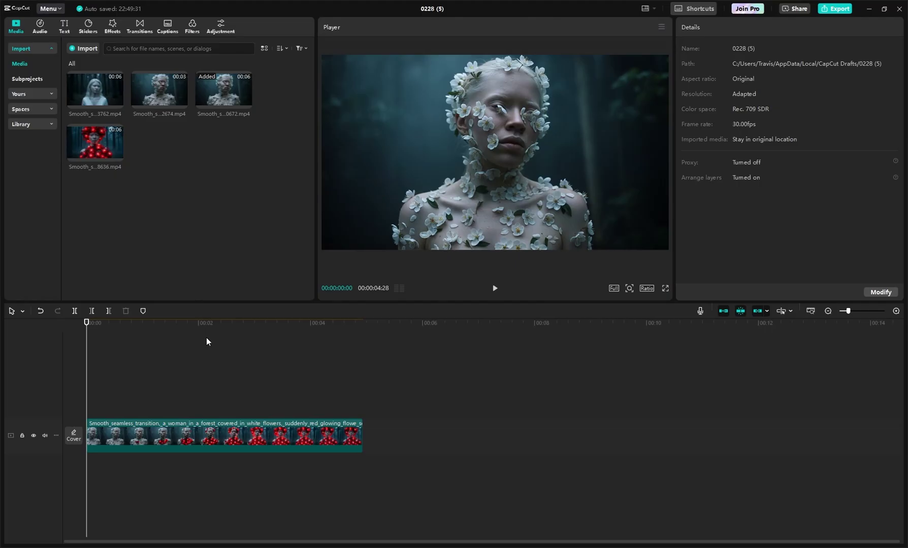
# Switch to CapCut, preview the white-to-red flower clip, and place a copy directly after it on the timeline
pyautogui.moveTo(92, 327); pyautogui.dragTo(362, 326)
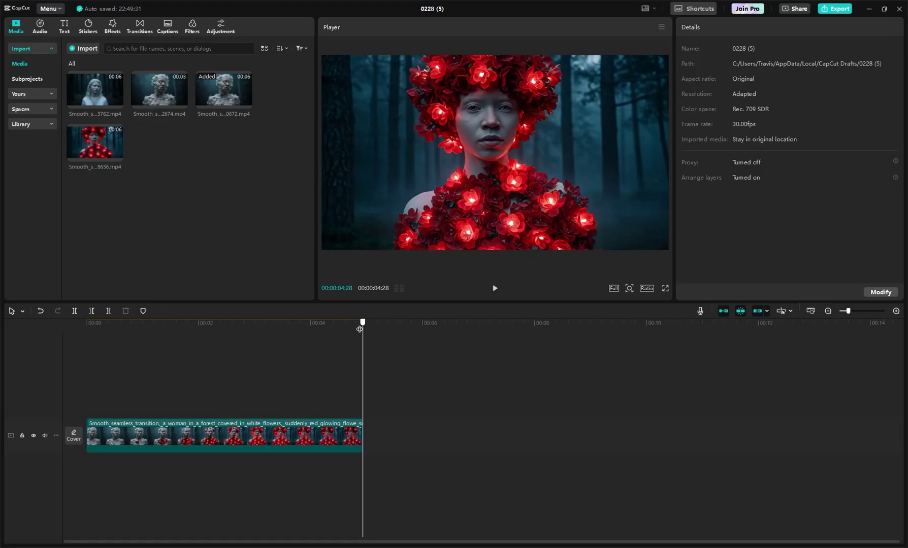
pyautogui.click(208, 444)
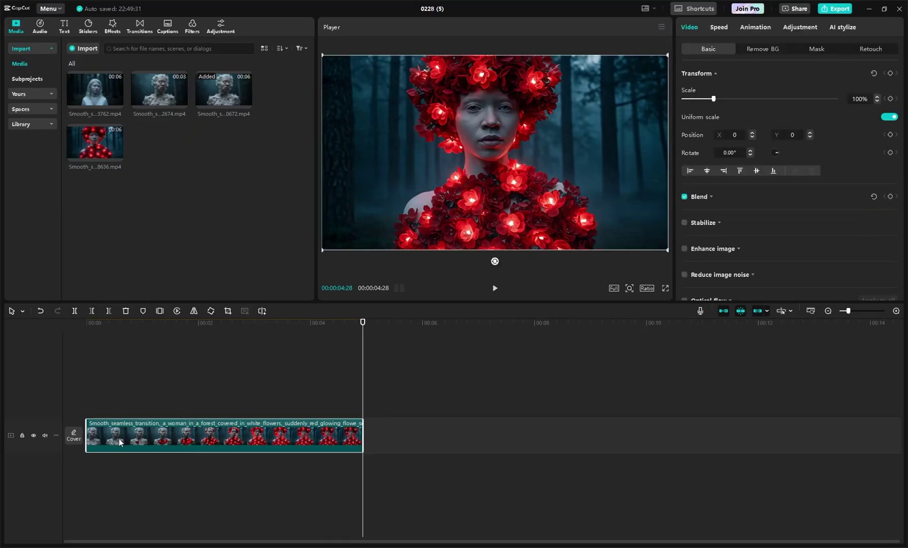
pyautogui.hotkey('ctrl', 'c')
pyautogui.hotkey('ctrl', 'v')
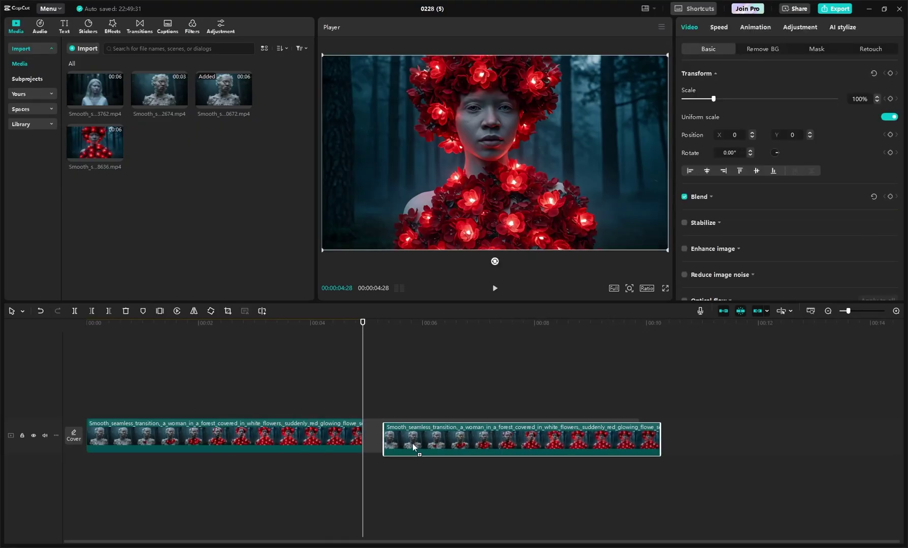
pyautogui.moveTo(417, 445); pyautogui.dragTo(388, 446)
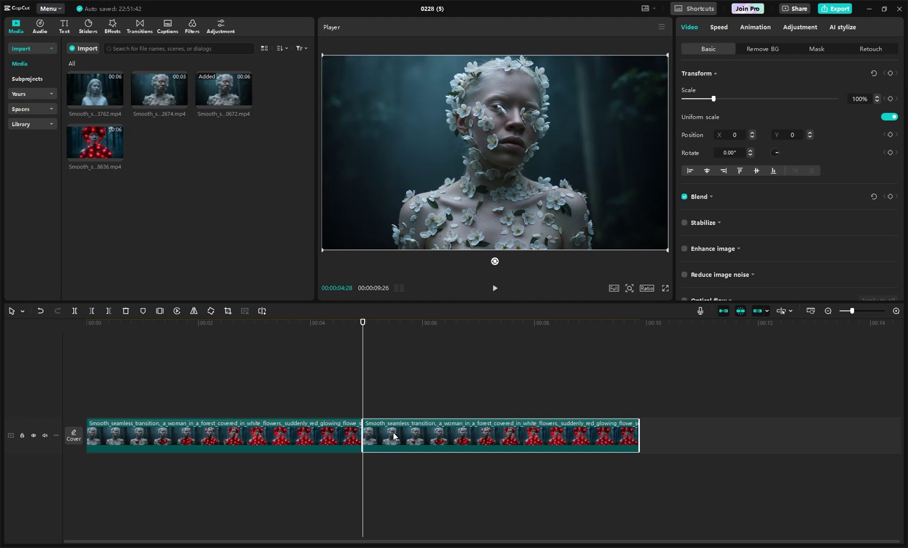
# Reverse the copied second clip and move the playhead back to the start of the timeline
pyautogui.click(178, 312)
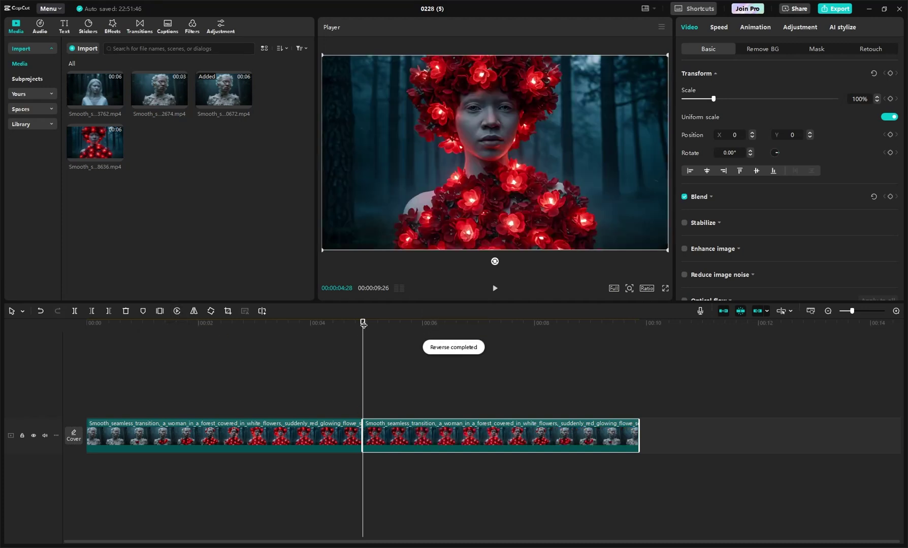
pyautogui.moveTo(363, 324)
pyautogui.mouseDown()
pyautogui.moveTo(302, 323)
pyautogui.moveTo(363, 321)
pyautogui.mouseUp()
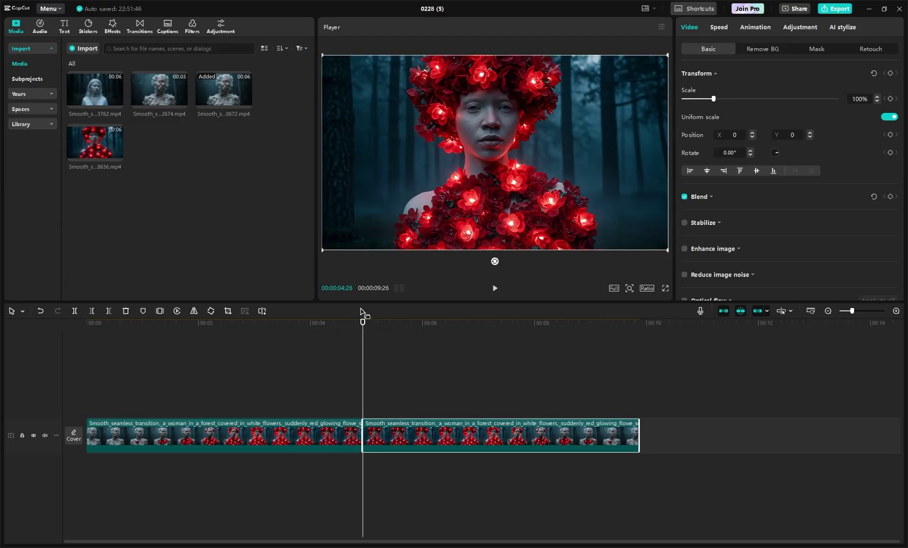
pyautogui.moveTo(363, 323); pyautogui.dragTo(86, 346)
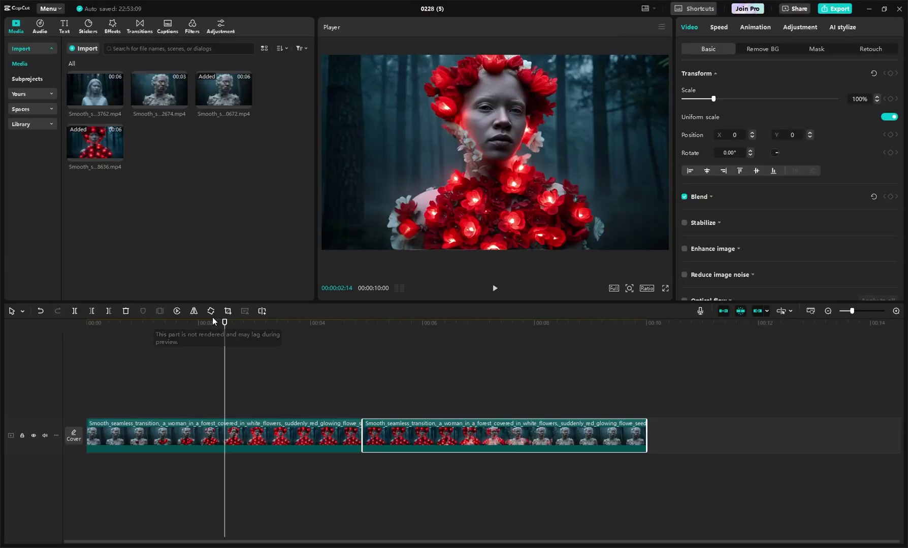
# Scrub through the first clip up to its join with the second clip and return to the start
pyautogui.moveTo(214, 322); pyautogui.dragTo(76, 324)
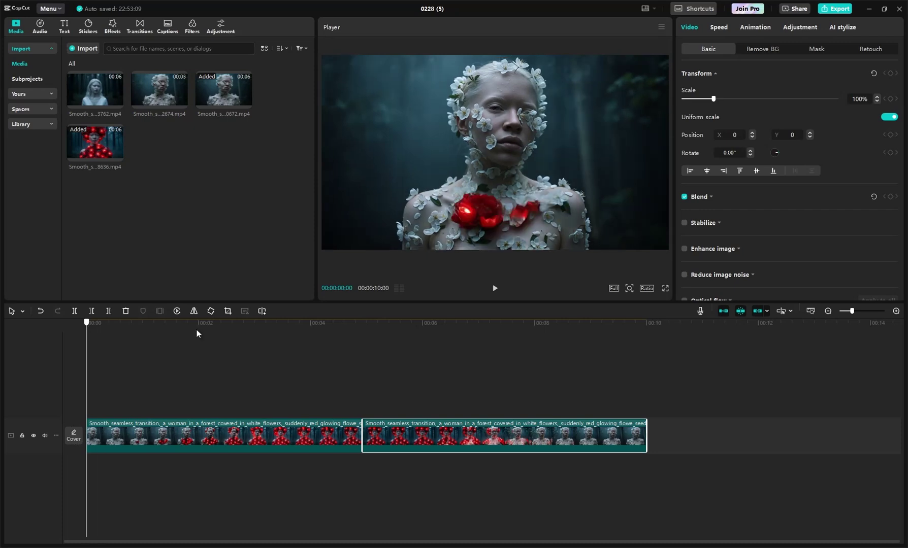
pyautogui.click(346, 345)
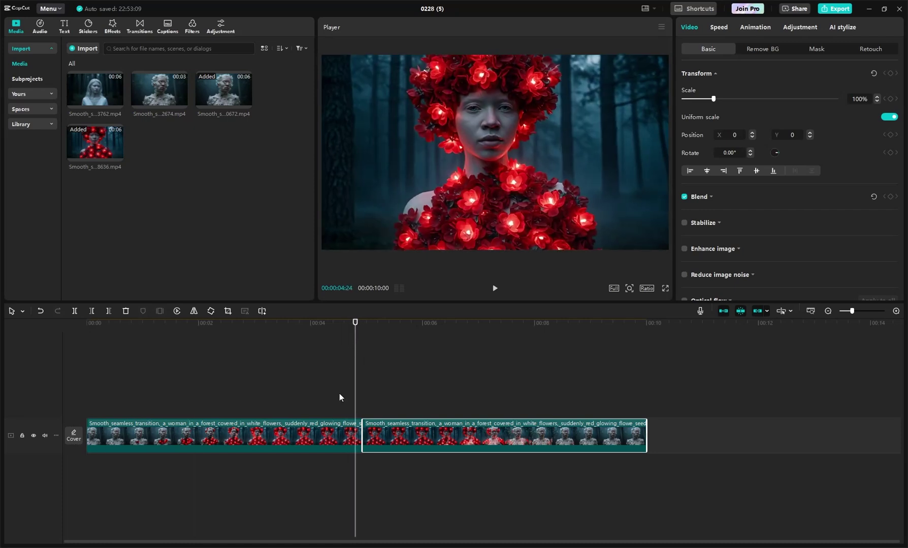
pyautogui.moveTo(355, 329); pyautogui.dragTo(46, 374)
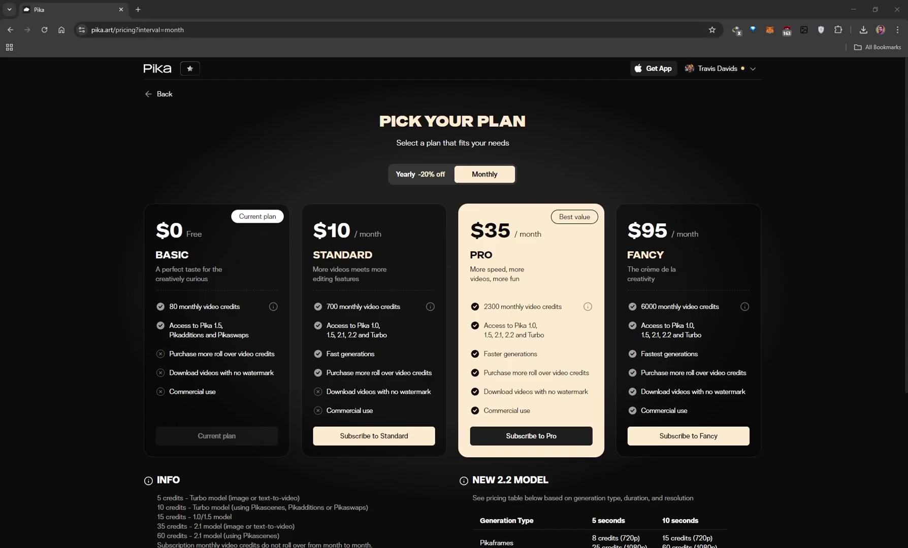
# Switch to Pika's pricing page and examine the Standard plan's monthly price and the credit costs for the 2.2 model
pyautogui.doubleClick(352, 335)
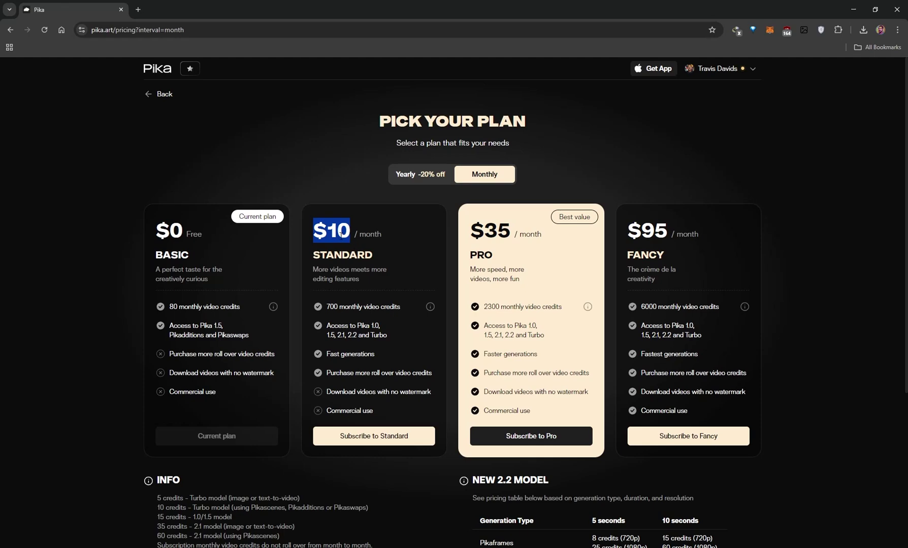
pyautogui.scroll(-4, 385, 347)
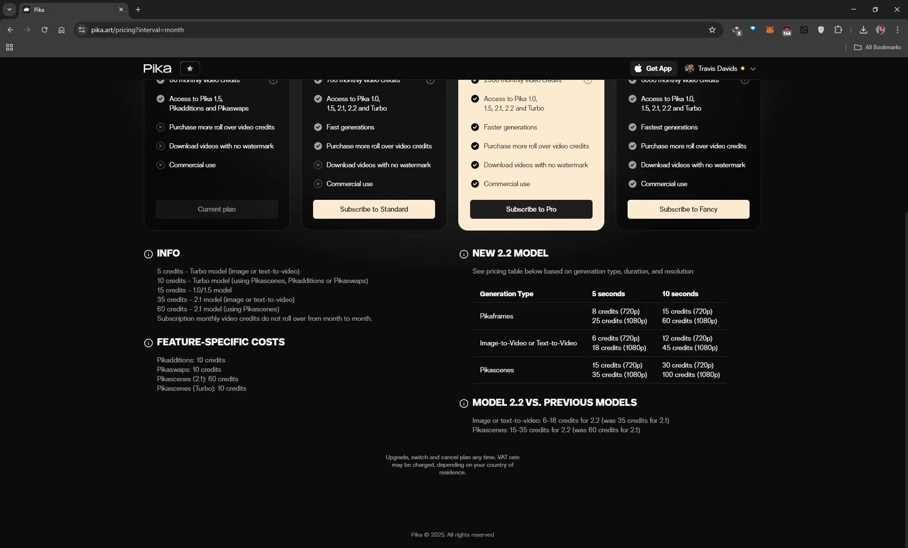
pyautogui.scroll(1, 525, 314)
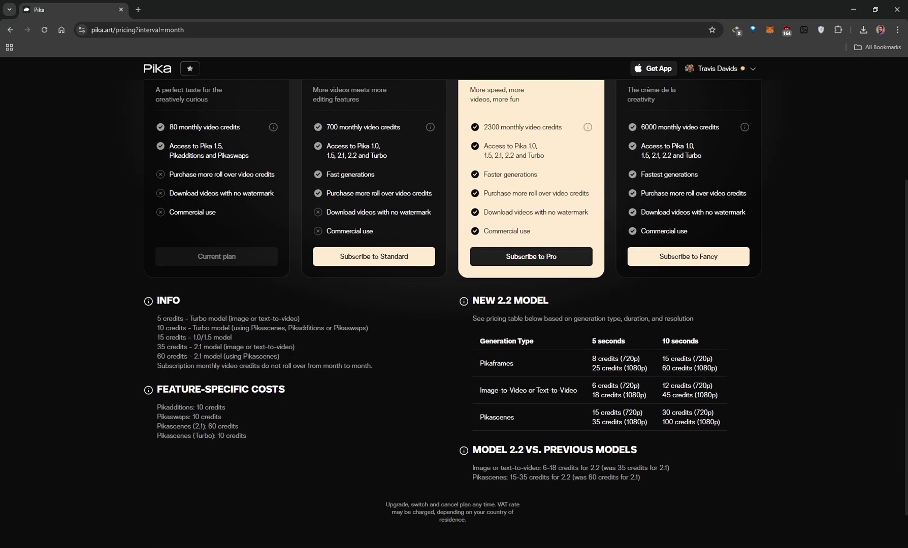
pyautogui.scroll(4, 305, 399)
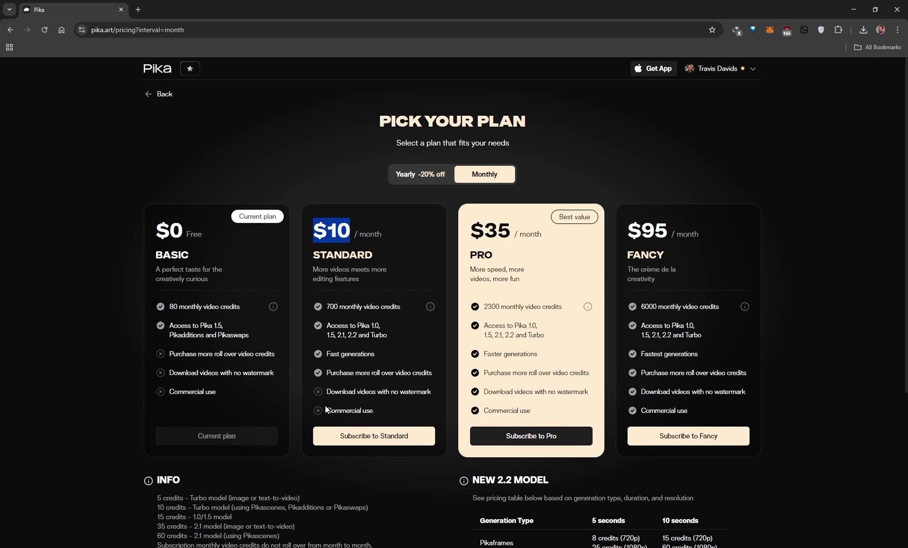